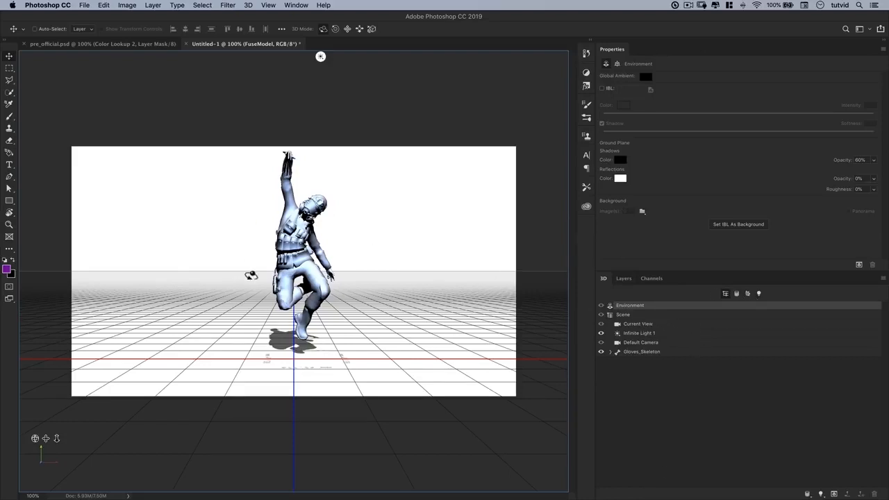
# Select Infinite Light 1 in the 3D scene for editing its light settings.
pyautogui.press('super+plus')
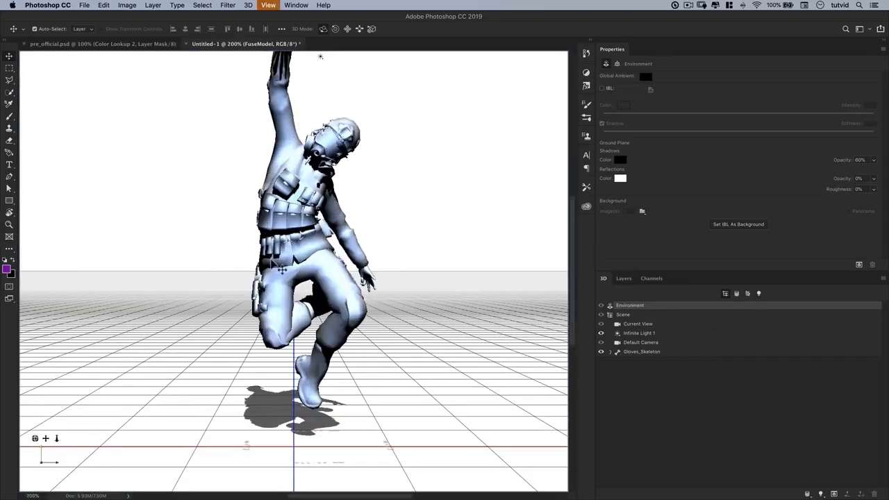
pyautogui.moveTo(312, 275); pyautogui.dragTo(312, 268)
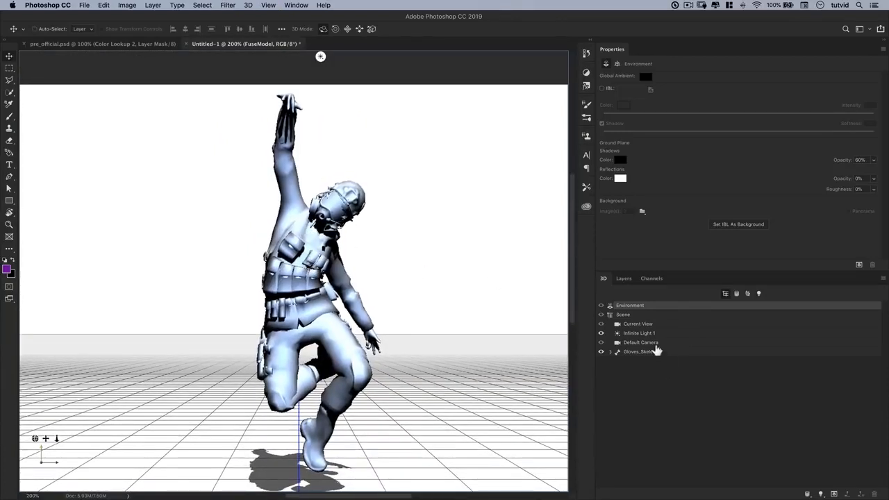
pyautogui.click(636, 335)
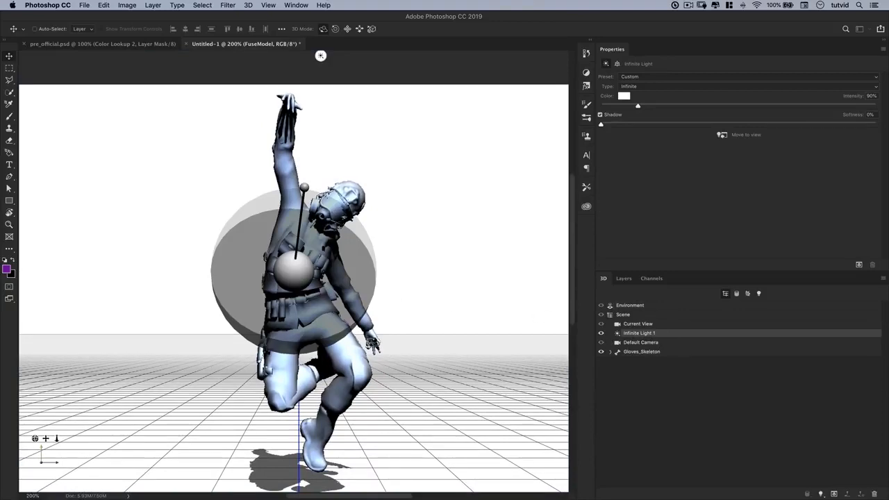
pyautogui.press('super+minus')
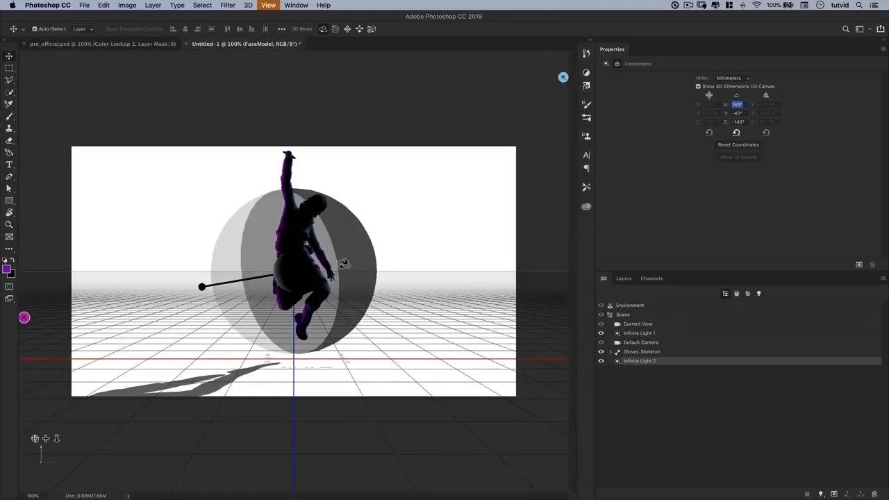
# Select the Gloves_Skeleton model in the 3D scene and set its Y rotation to -45°.
pyautogui.click(642, 352)
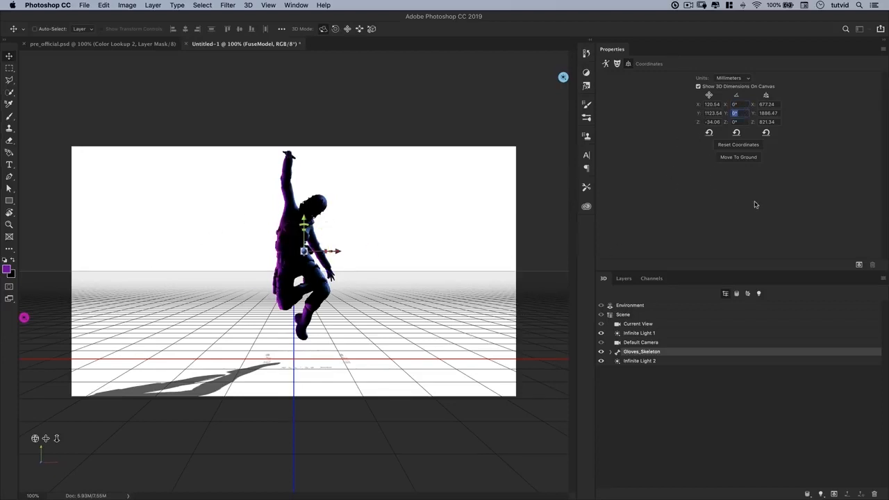
pyautogui.write('-45')
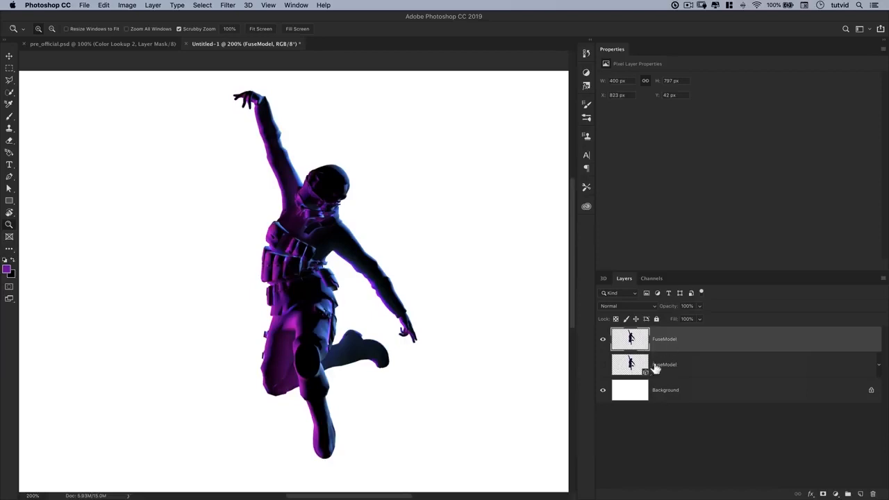
# Move the upper FuseModel layer down to Y 142 px and scale the figure down as a smart object.
pyautogui.press('super+minus')
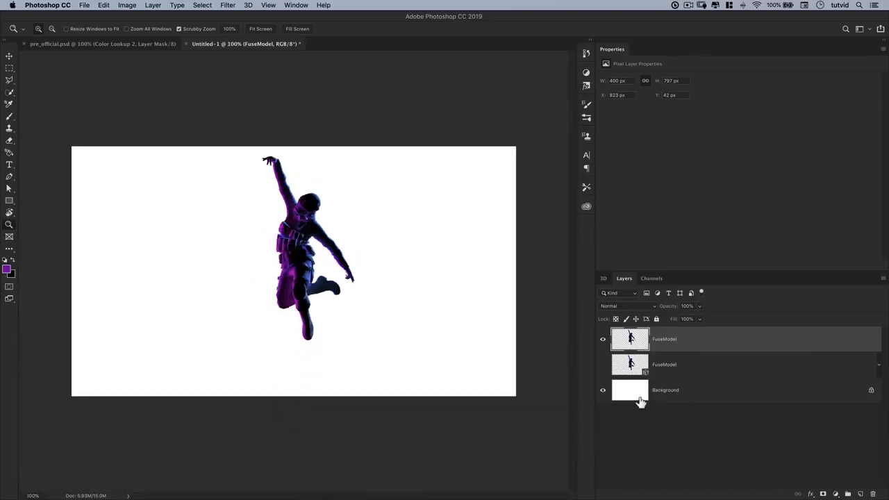
pyautogui.click(9, 55)
pyautogui.moveTo(296, 235); pyautogui.dragTo(296, 257)
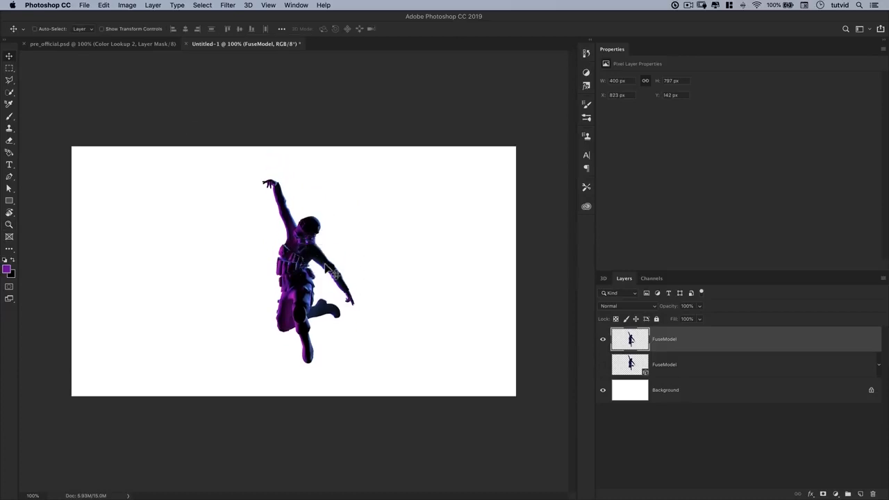
pyautogui.click(106, 6)
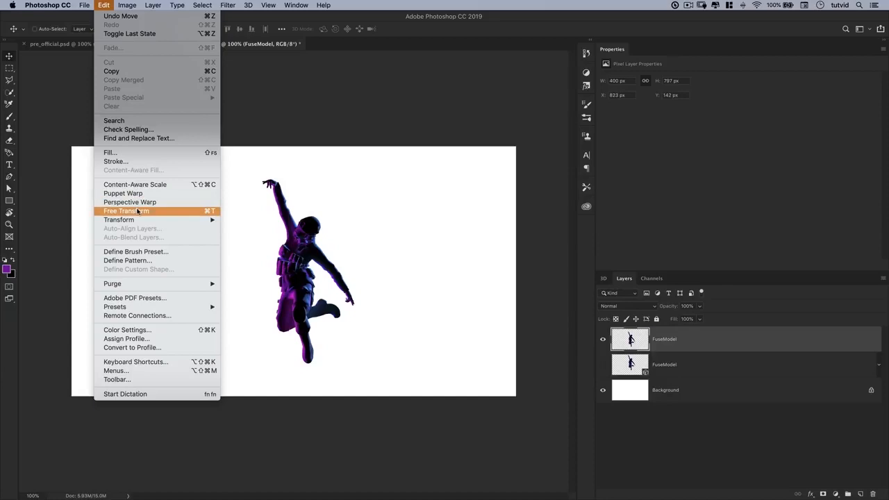
pyautogui.click(693, 349)
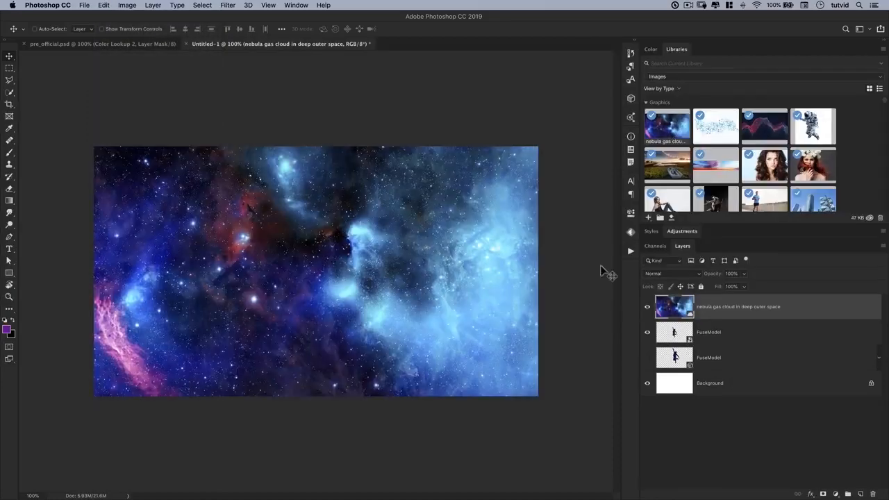
# Place the nebula gas cloud layer directly below the figure's layer and rename the figure's layer 3D-MODEL.
pyautogui.moveTo(736, 316); pyautogui.dragTo(712, 353)
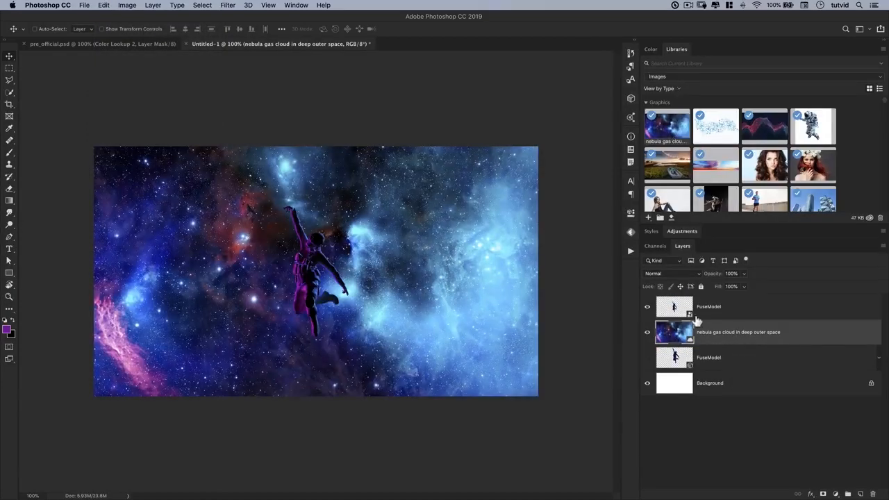
pyautogui.doubleClick(710, 307)
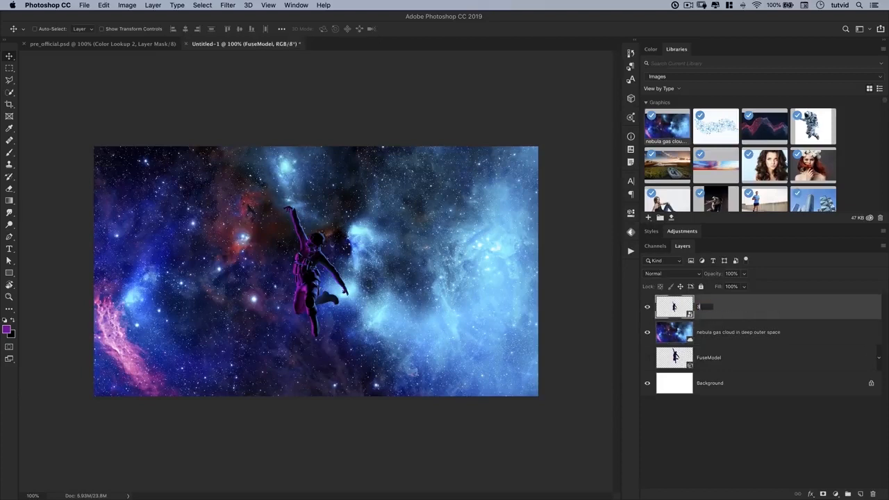
pyautogui.press('Return')
# Unlock the white Background layer and delete it.
pyautogui.click(736, 388)
pyautogui.keyDown('alt'); pyautogui.doubleClick(759, 392); pyautogui.keyUp('alt')
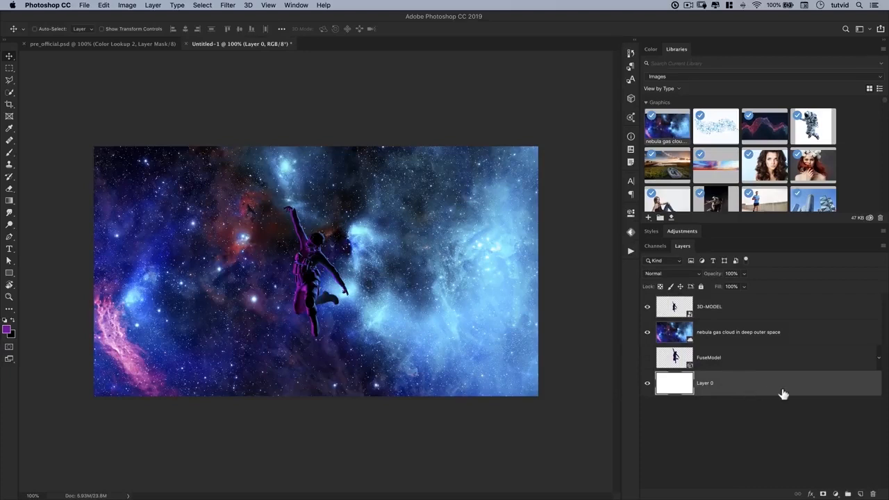
pyautogui.press('Delete')
# Embed the linked nebula gas cloud smart object in the document.
pyautogui.click(732, 335)
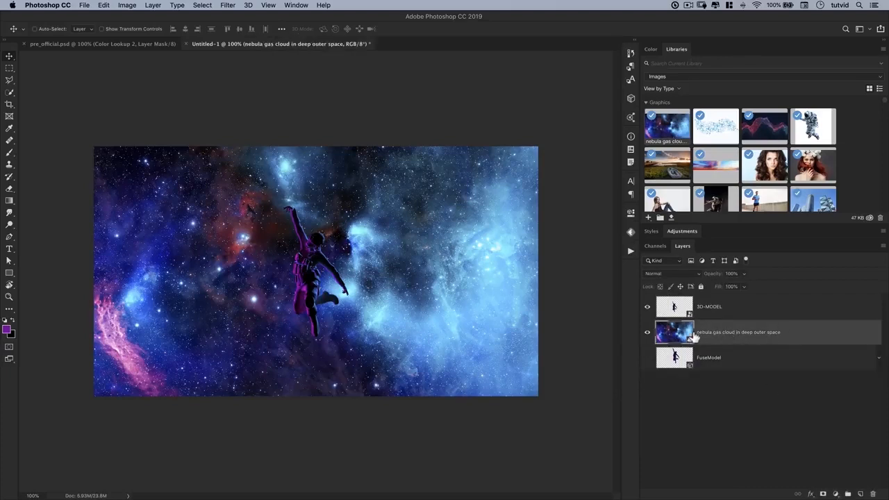
pyautogui.rightClick(720, 332)
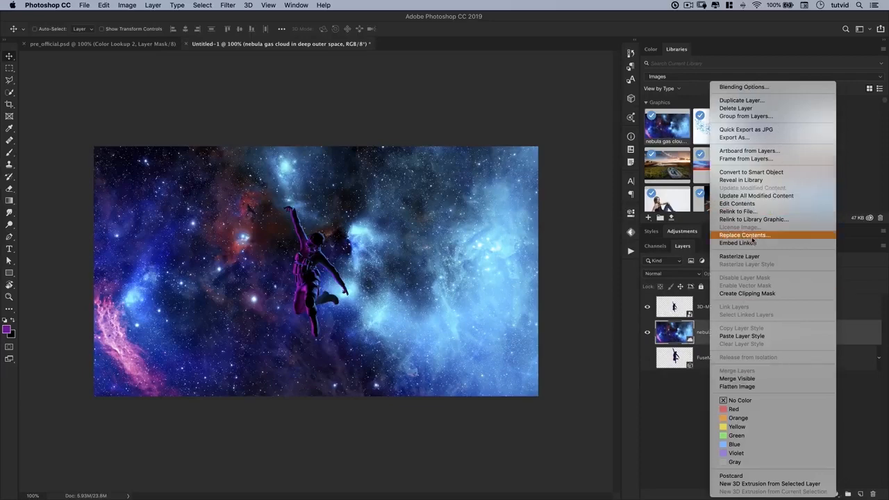
pyautogui.click(749, 243)
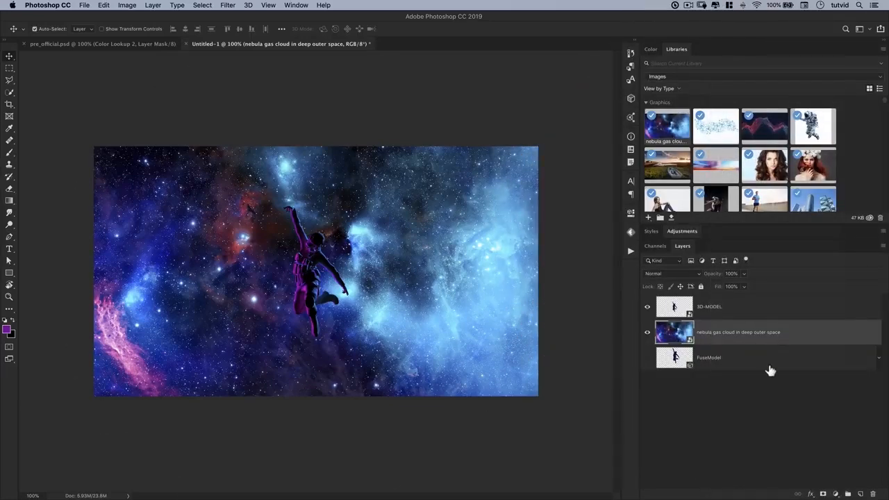
# Duplicate the nebula gas cloud layer, hide the upper copy and select the lower one.
pyautogui.press('super+j')
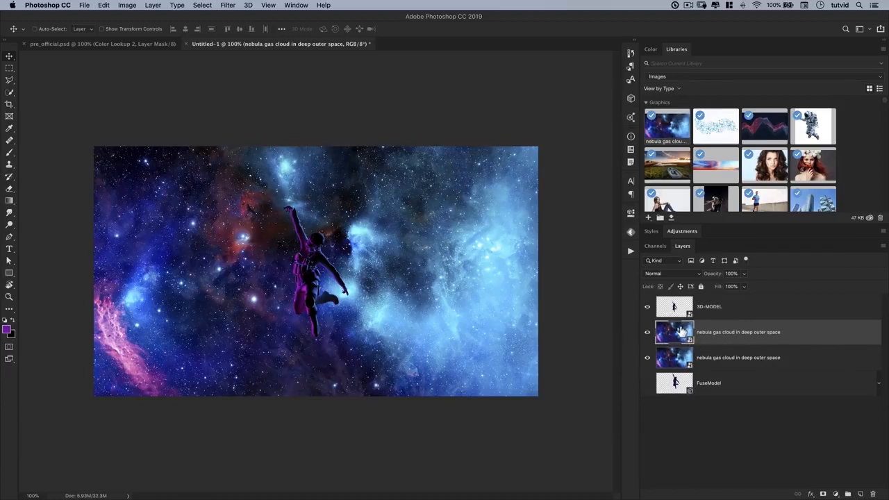
pyautogui.click(678, 358)
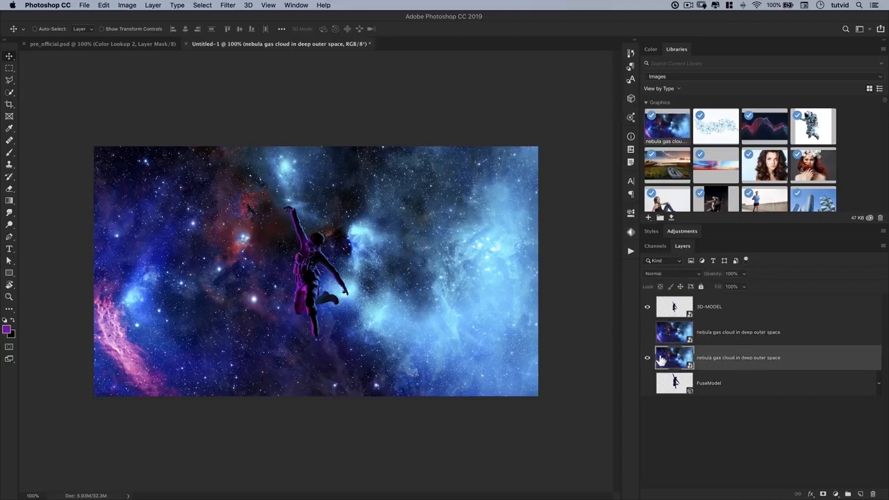
pyautogui.click(228, 5)
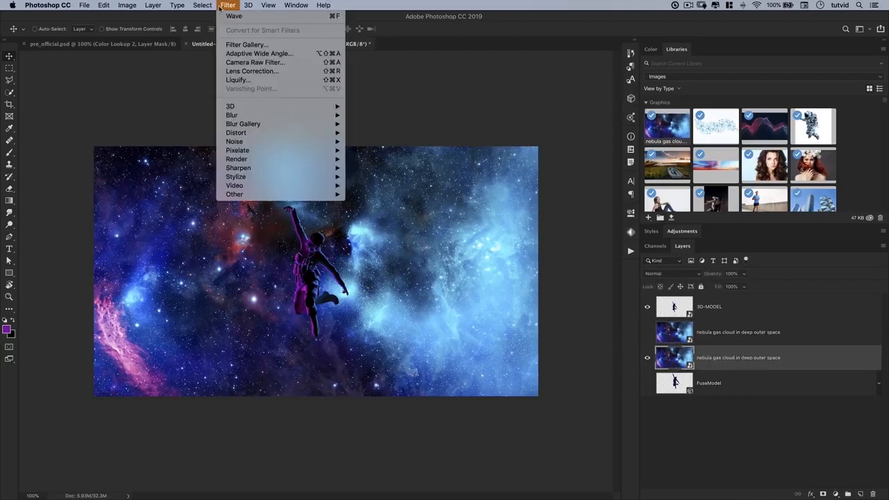
pyautogui.moveTo(289, 117)
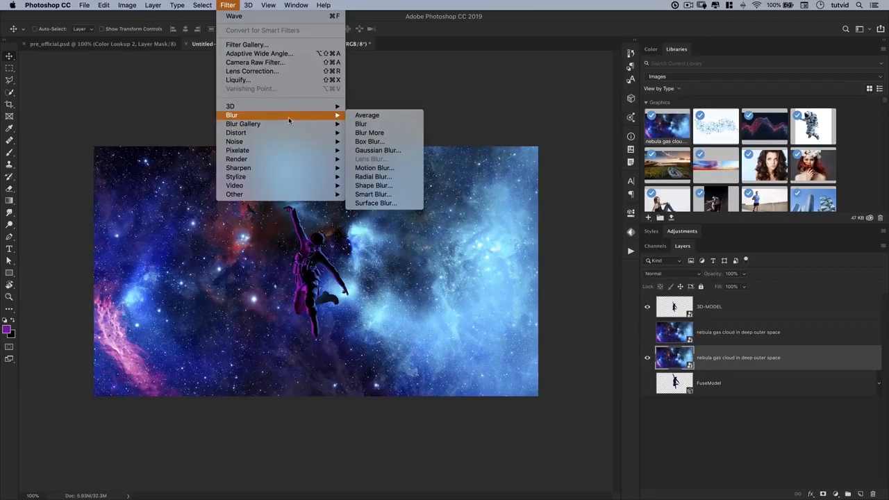
pyautogui.click(391, 150)
pyautogui.write('1')
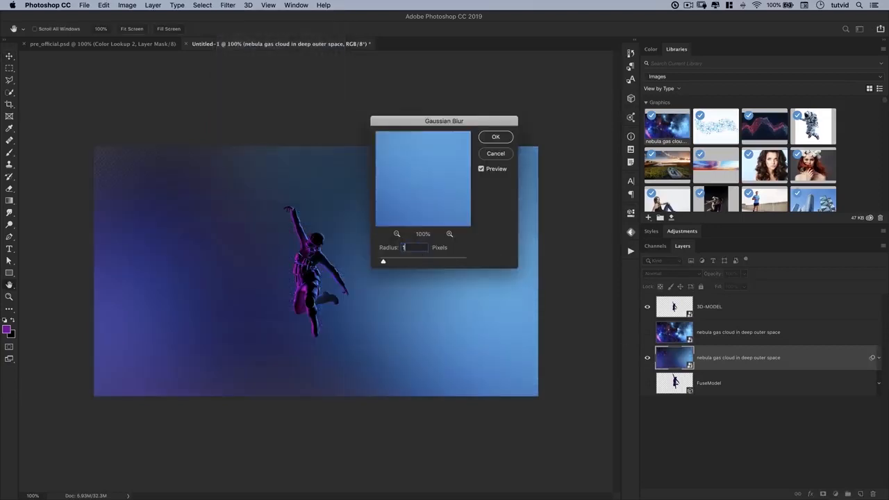
pyautogui.write('00')
pyautogui.moveTo(436, 127); pyautogui.dragTo(685, 206)
pyautogui.click(142, 177)
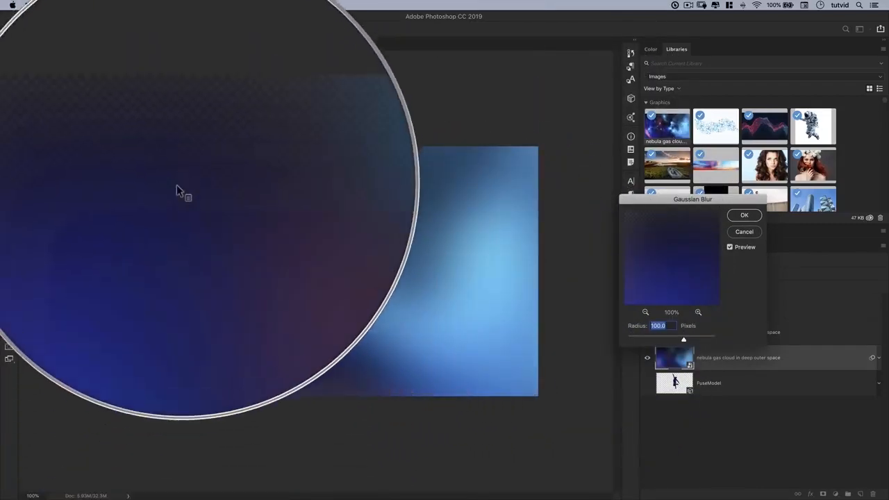
pyautogui.click(747, 234)
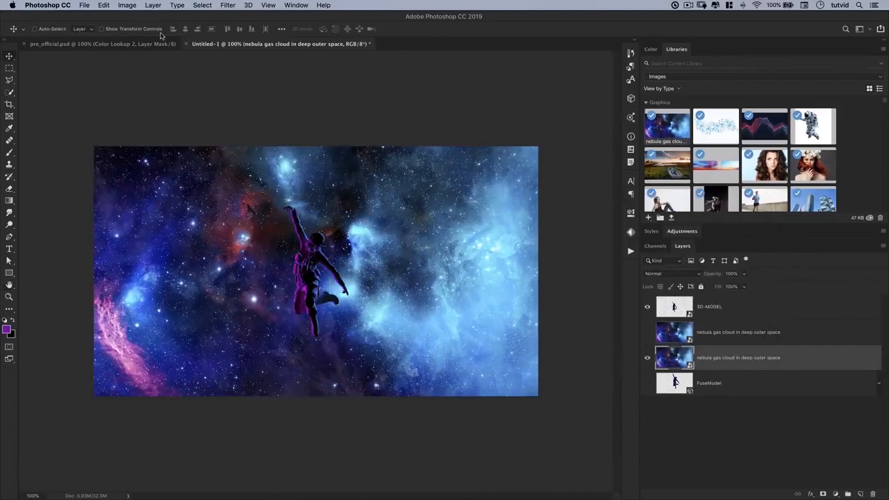
# Switch the document's colour depth to 16 bits per channel, keeping the layers separate.
pyautogui.click(128, 6)
pyautogui.moveTo(136, 18)
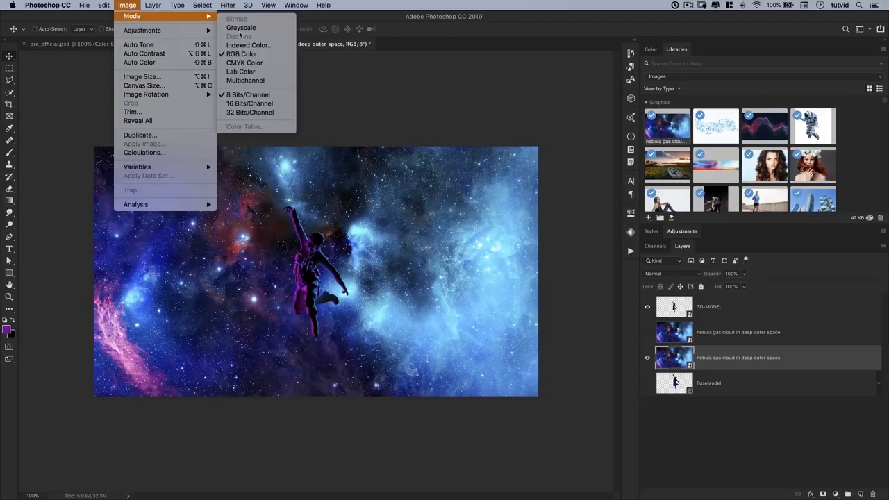
pyautogui.click(448, 275)
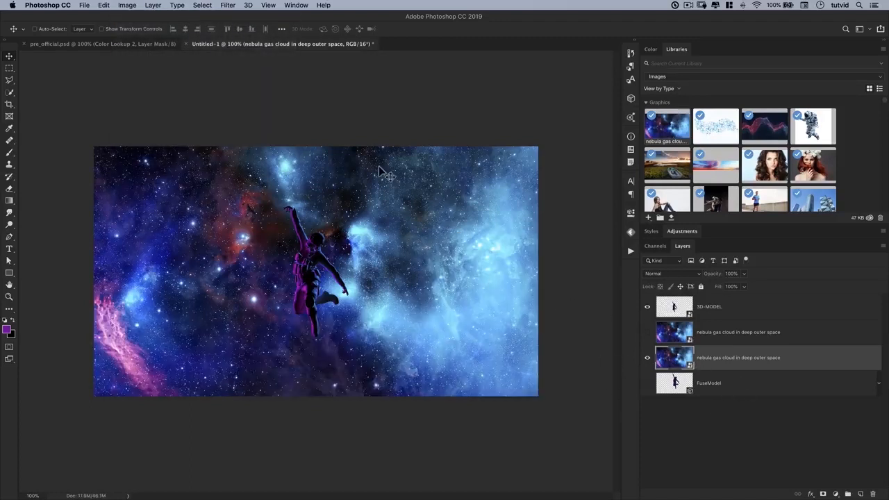
pyautogui.click(212, 6)
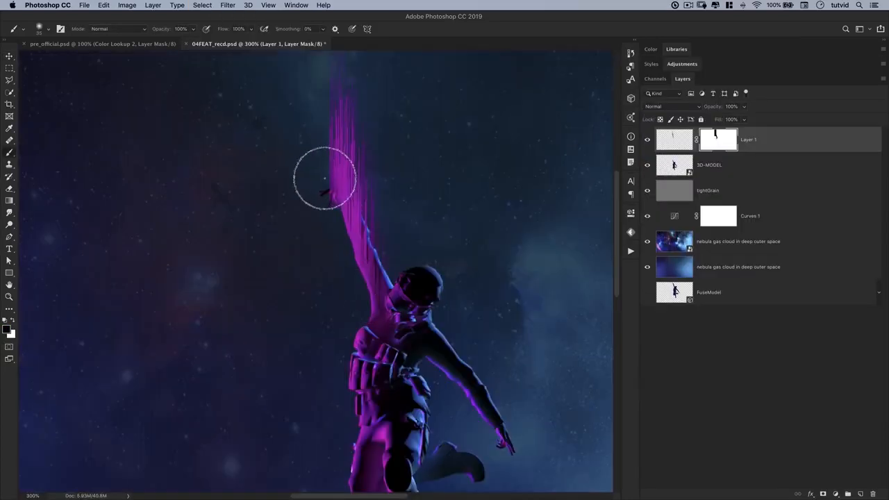
# Paint black on Layer 1's mask to hide excess magenta streaks around the figure's raised arm and upper body.
pyautogui.moveTo(368, 303); pyautogui.dragTo(323, 290)
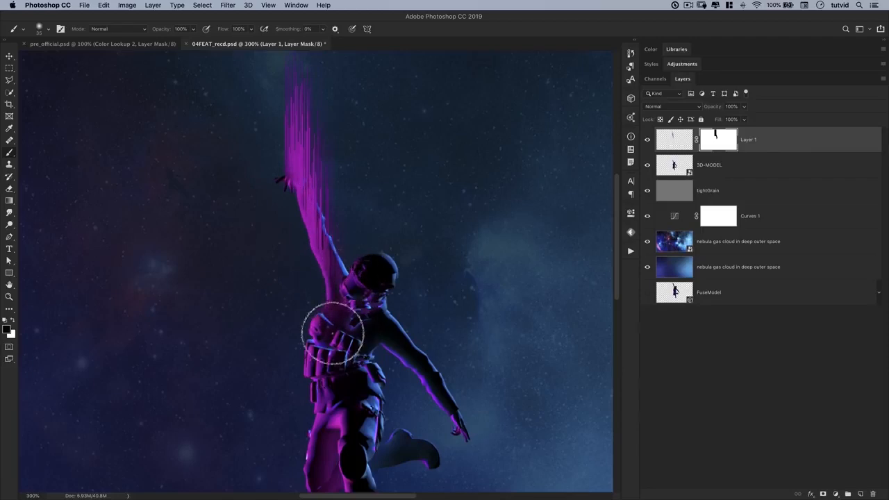
pyautogui.moveTo(341, 312)
pyautogui.mouseDown()
pyautogui.moveTo(328, 344)
pyautogui.moveTo(360, 242)
pyautogui.moveTo(347, 281)
pyautogui.mouseUp()
pyautogui.moveTo(379, 159); pyautogui.dragTo(396, 215)
pyautogui.press('super+minus')
pyautogui.press('super+minus')
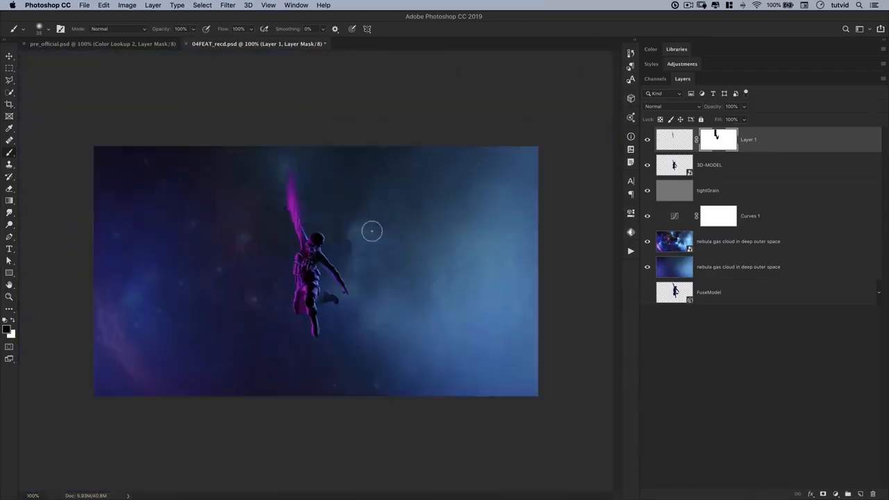
# Add a new layer above Layer 1 and paint a soft magenta dab in the empty space beside the figure.
pyautogui.press('z')
pyautogui.click(345, 279)
pyautogui.moveTo(307, 264); pyautogui.dragTo(376, 307)
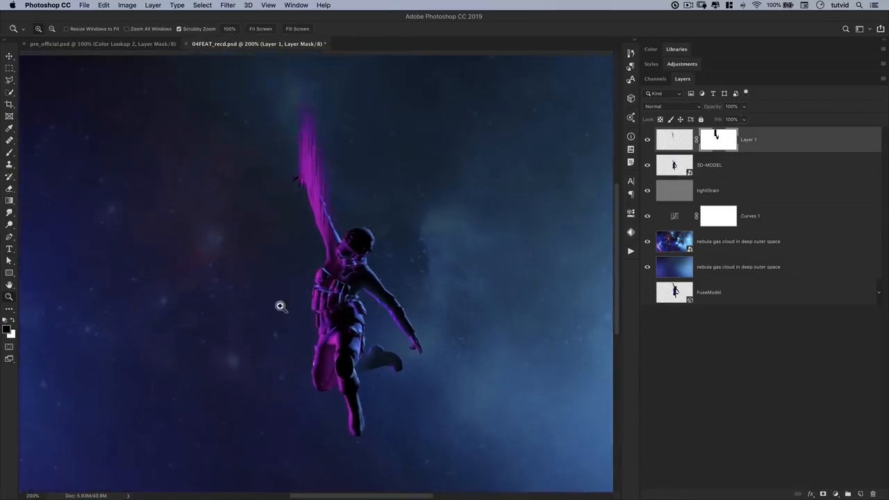
pyautogui.click(862, 493)
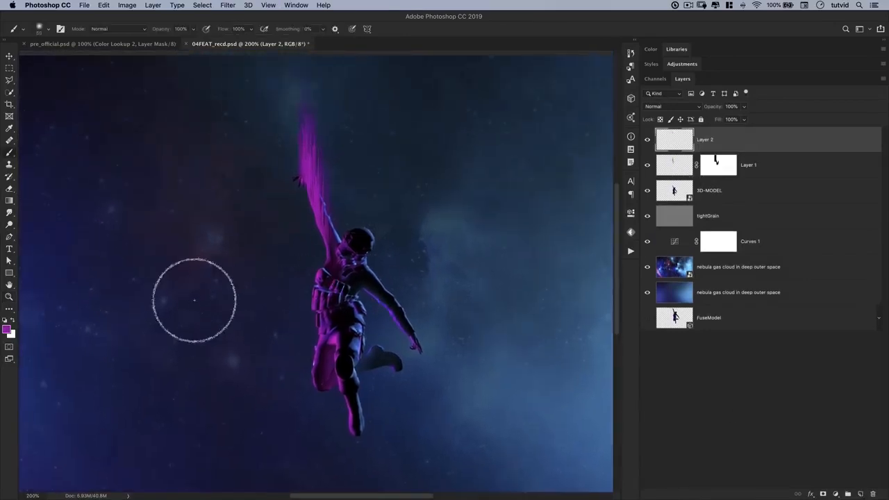
pyautogui.click(195, 300)
# Stretch the magenta dab on Layer 2 vertically with Free Transform and move it onto the figure's upper body.
pyautogui.hotkey('ctrl', 't')
pyautogui.moveTo(199, 222); pyautogui.dragTo(204, 175)
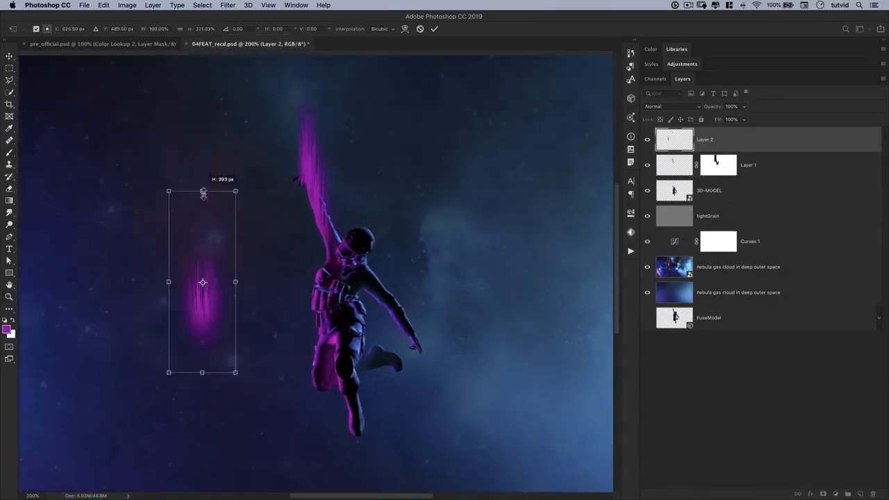
pyautogui.moveTo(204, 276); pyautogui.dragTo(316, 185)
pyautogui.press('Return')
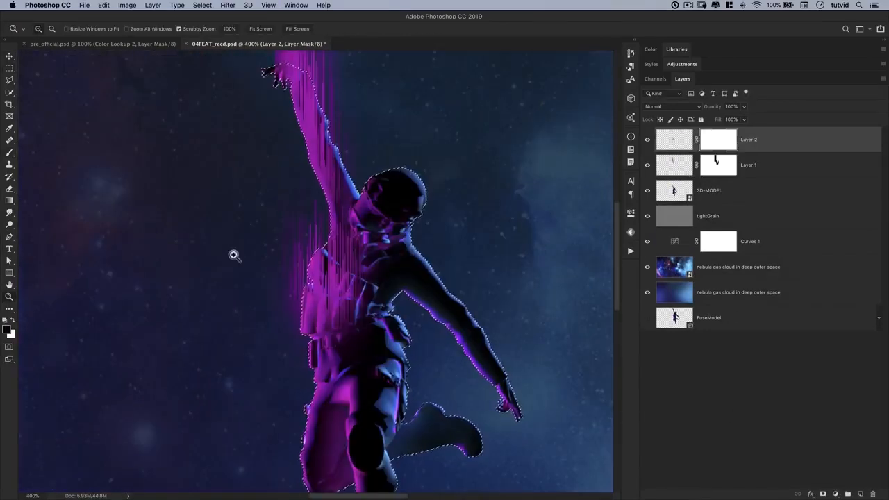
# Paint on Layer 2's mask with a smaller brush inside the figure selection to hide streaks over the torso, and deselect.
pyautogui.press('m')
pyautogui.moveTo(262, 186); pyautogui.dragTo(306, 359)
pyautogui.press('b')
pyautogui.press('[')
pyautogui.press('[')
pyautogui.press('[')
pyautogui.press('[')
pyautogui.press('[')
pyautogui.press('[')
pyautogui.moveTo(290, 179); pyautogui.dragTo(333, 335)
pyautogui.press('super+d')
pyautogui.moveTo(320, 289); pyautogui.dragTo(351, 298)
pyautogui.hotkey('ctrl', '-')
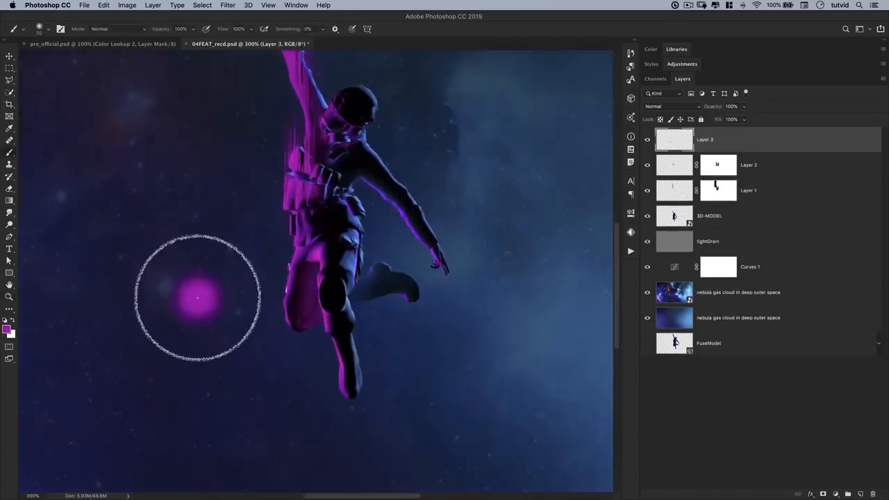
# Transform the magenta dab on Layer 3 into a tall streak and place it over the figure's magenta-lit thigh.
pyautogui.hotkey('ctrl', 't')
pyautogui.moveTo(109, 281); pyautogui.dragTo(147, 363)
pyautogui.press('super+z')
pyautogui.moveTo(198, 299); pyautogui.dragTo(290, 237)
pyautogui.moveTo(290, 417); pyautogui.dragTo(290, 354)
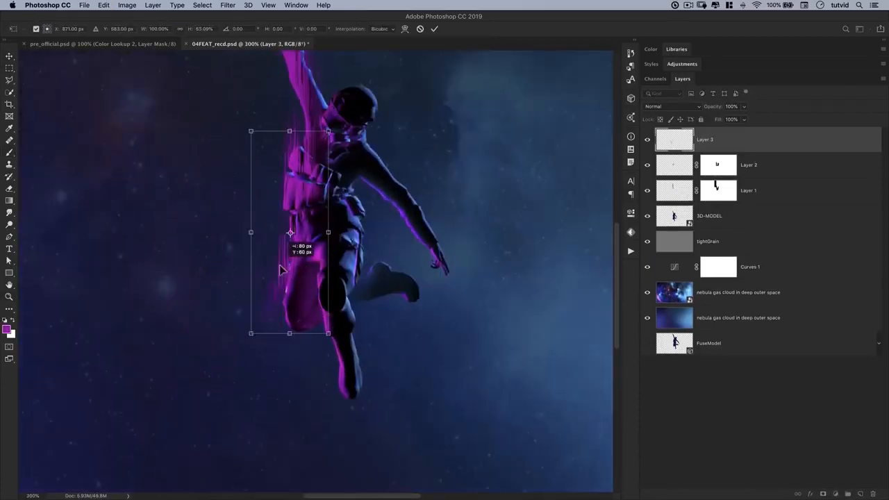
pyautogui.moveTo(283, 286); pyautogui.dragTo(300, 305)
pyautogui.press('Return')
# Add a mask to Layer 3, load the 3D-MODEL outline as a selection and activate the Brush tool.
pyautogui.click(824, 494)
pyautogui.keyDown('super'); pyautogui.click(675, 216); pyautogui.keyUp('super')
pyautogui.press('b')
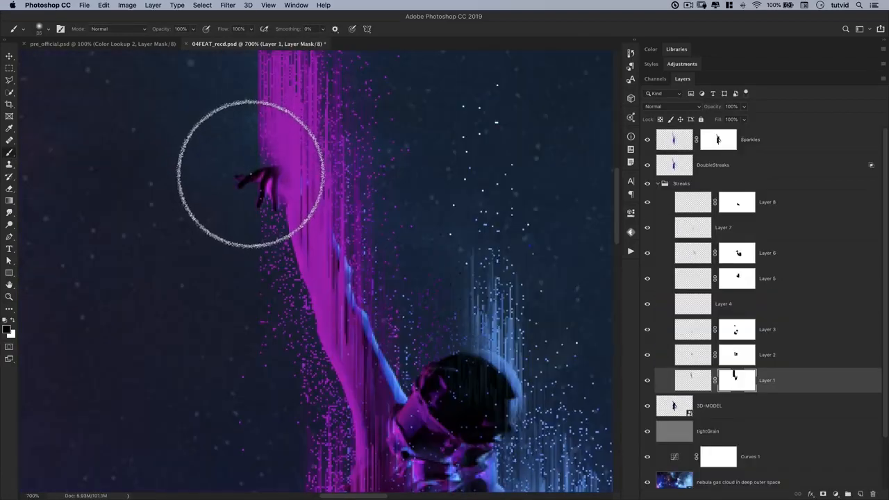
# Examine the masked streaks around the figure's raised hand and the complete composite.
pyautogui.moveTo(244, 133); pyautogui.dragTo(252, 264)
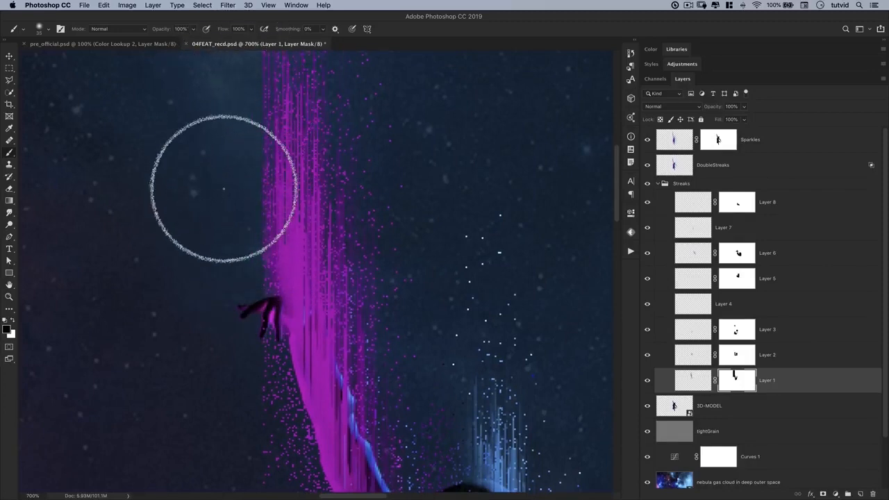
pyautogui.moveTo(220, 312)
pyautogui.mouseDown()
pyautogui.moveTo(204, 235)
pyautogui.moveTo(214, 226)
pyautogui.mouseUp()
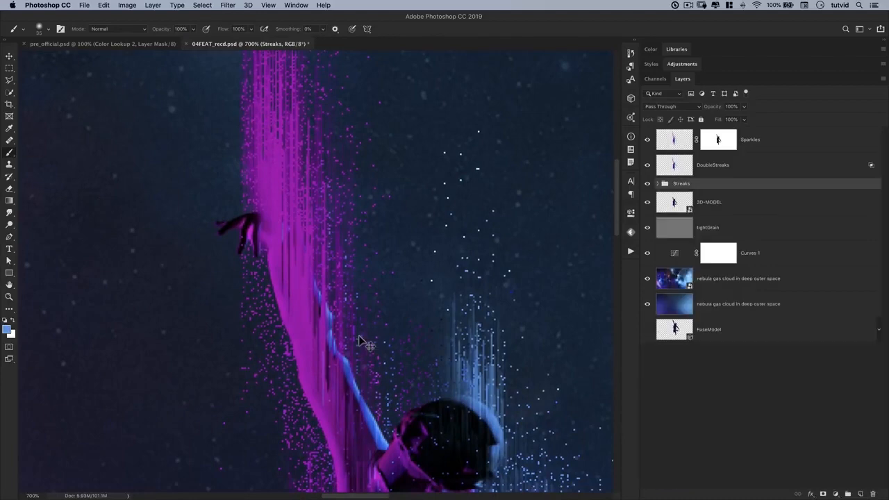
pyautogui.press('super+minus')
pyautogui.press('super+minus')
pyautogui.press('super+minus')
pyautogui.press('super+minus')
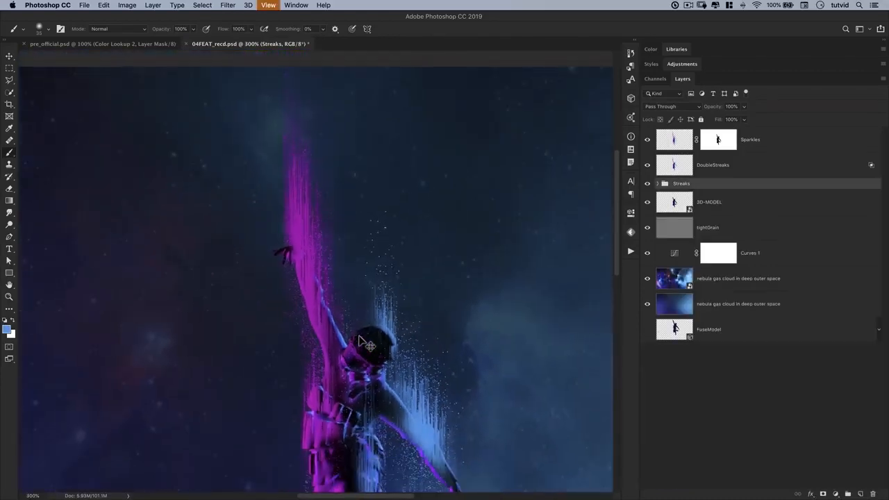
pyautogui.press('super+minus')
pyautogui.scroll(-3, 360, 341)
pyautogui.hscroll(2, 359, 342)
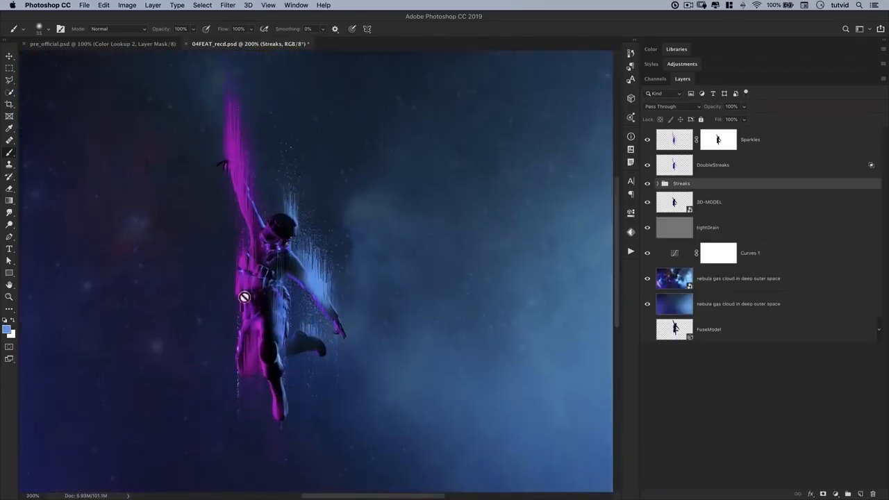
pyautogui.press('super+minus')
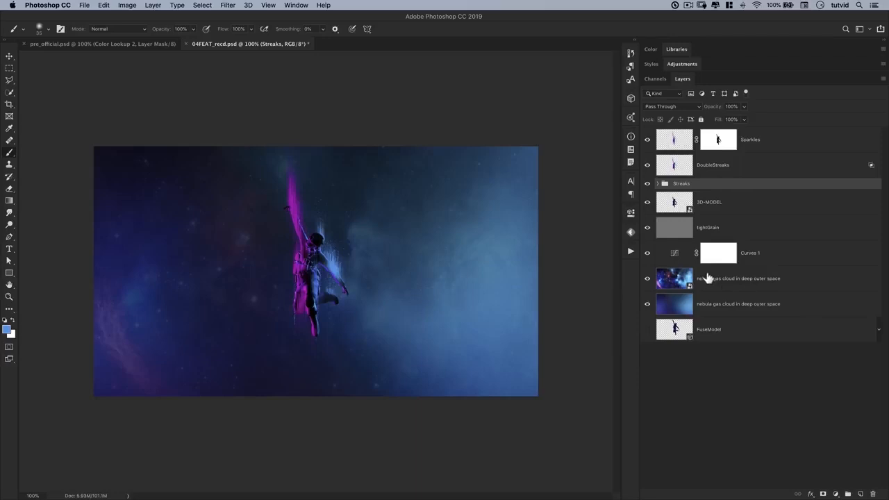
# Add a layer named Color above the upper nebula layer and set its blend mode to Color.
pyautogui.click(738, 278)
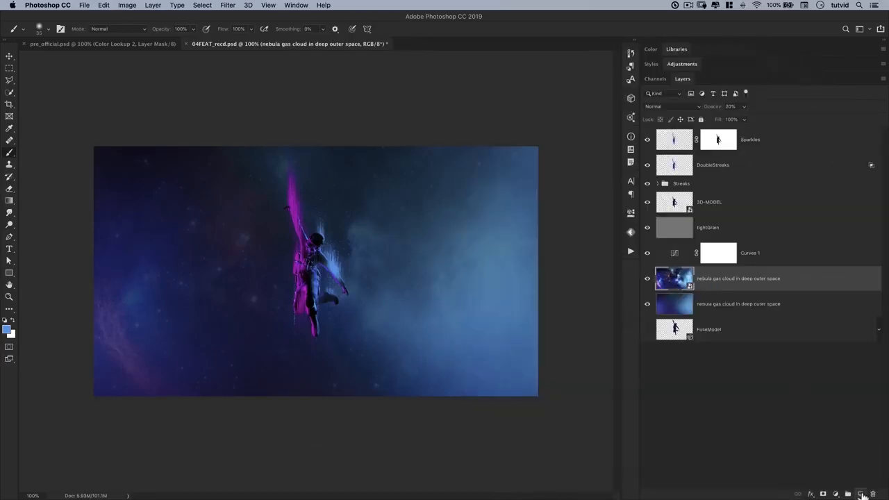
pyautogui.click(862, 494)
pyautogui.doubleClick(706, 279)
pyautogui.press('Return')
pyautogui.click(695, 107)
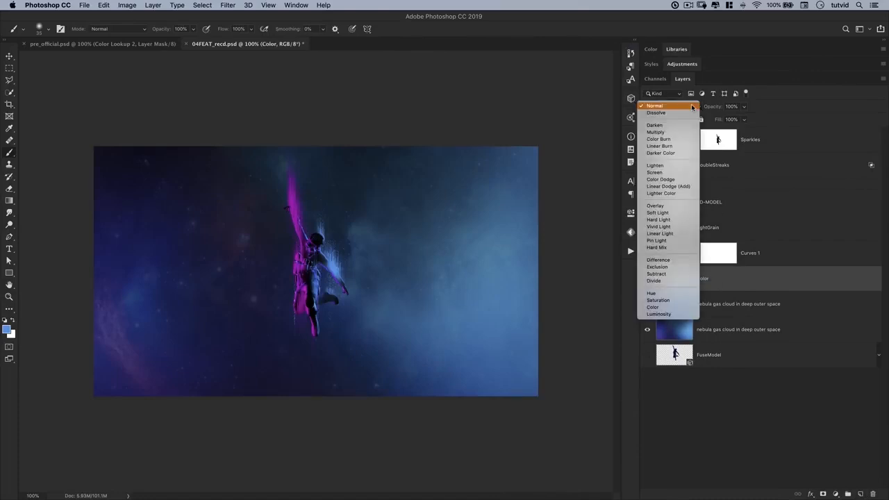
pyautogui.click(656, 309)
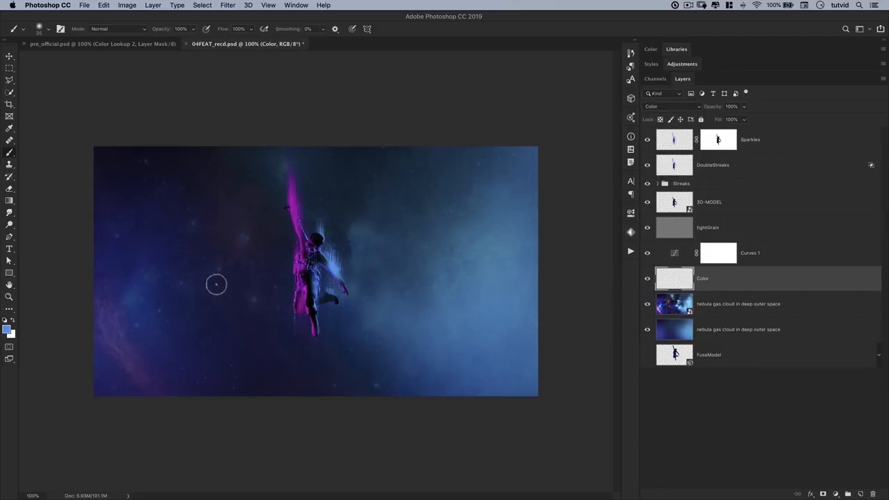
# Sample magenta from the raised arm's streak and paint it with a very large soft brush over the image's lower-left corner and top edge.
pyautogui.press(']')
pyautogui.press(']')
pyautogui.press(']')
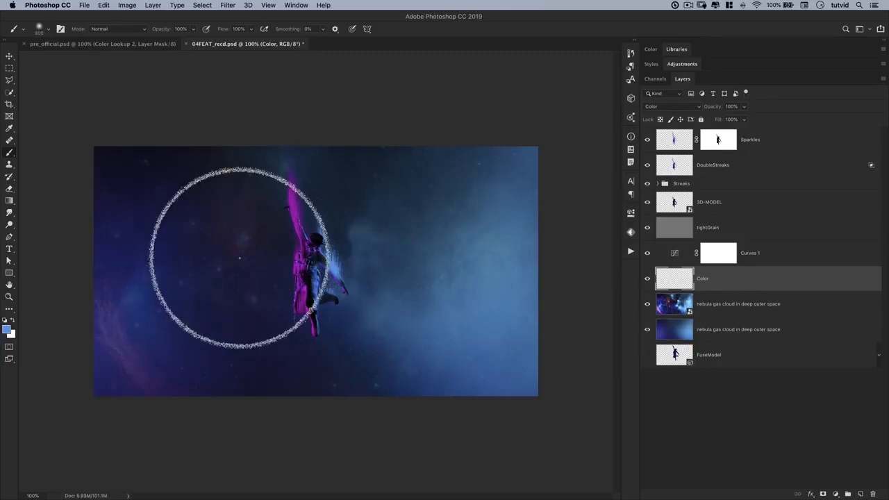
pyautogui.press(']')
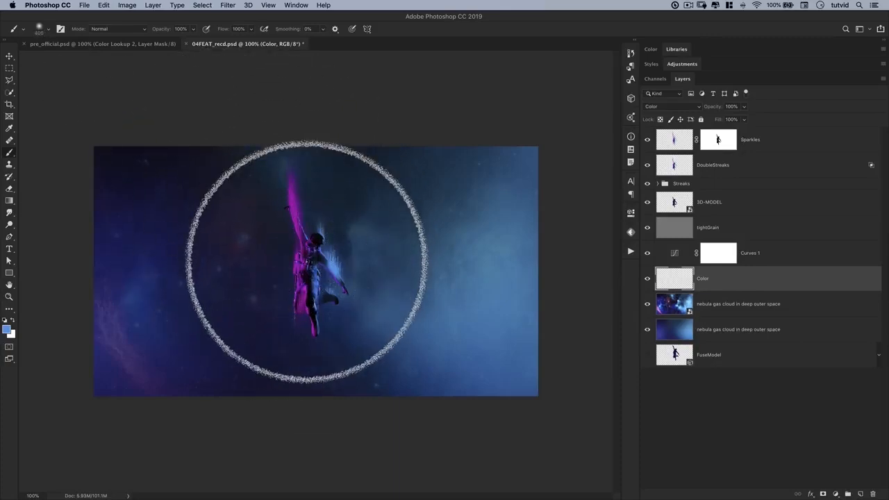
pyautogui.keyDown('alt'); pyautogui.click(291, 194); pyautogui.keyUp('alt')
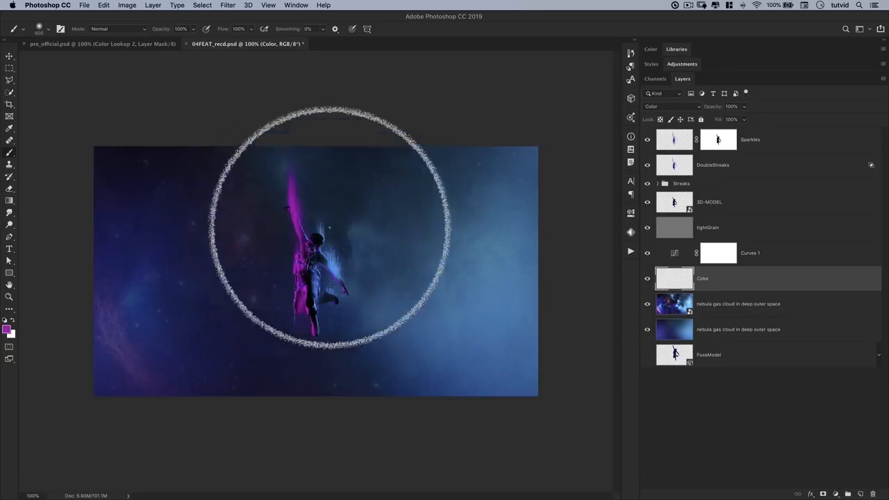
pyautogui.click(136, 364)
pyautogui.moveTo(167, 392)
pyautogui.mouseDown()
pyautogui.moveTo(105, 399)
pyautogui.moveTo(113, 359)
pyautogui.moveTo(108, 304)
pyautogui.moveTo(160, 393)
pyautogui.mouseUp()
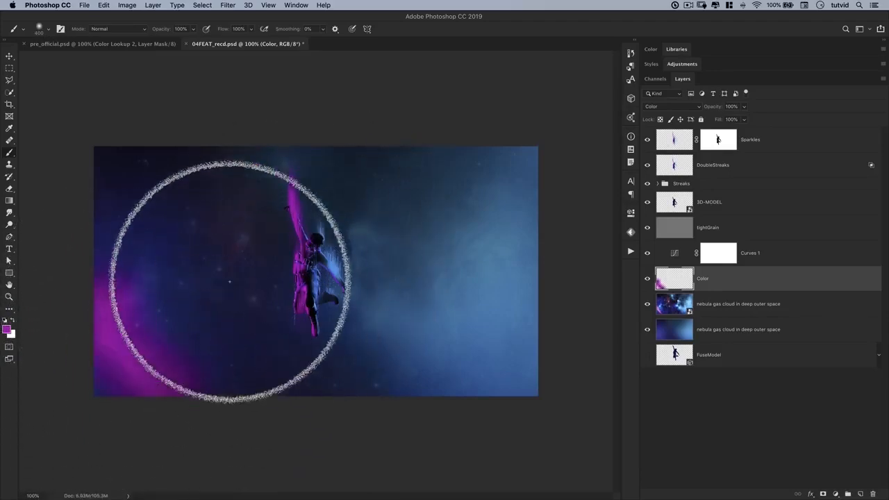
pyautogui.moveTo(327, 147)
pyautogui.mouseDown()
pyautogui.moveTo(365, 156)
pyautogui.moveTo(413, 139)
pyautogui.mouseUp()
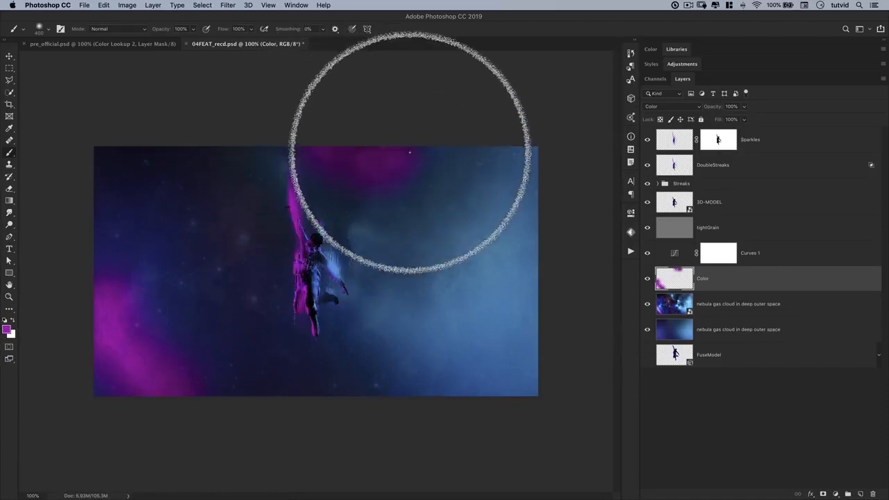
pyautogui.moveTo(218, 398); pyautogui.dragTo(252, 395)
# Paint blue on the Color layer around the figure and over the upper-left part of the nebula.
pyautogui.moveTo(229, 254)
pyautogui.mouseDown()
pyautogui.moveTo(218, 203)
pyautogui.moveTo(252, 237)
pyautogui.moveTo(253, 204)
pyautogui.moveTo(225, 180)
pyautogui.moveTo(190, 171)
pyautogui.moveTo(248, 169)
pyautogui.moveTo(377, 221)
pyautogui.moveTo(407, 221)
pyautogui.moveTo(465, 184)
pyautogui.moveTo(398, 322)
pyautogui.moveTo(355, 352)
pyautogui.moveTo(341, 328)
pyautogui.moveTo(369, 315)
pyautogui.mouseUp()
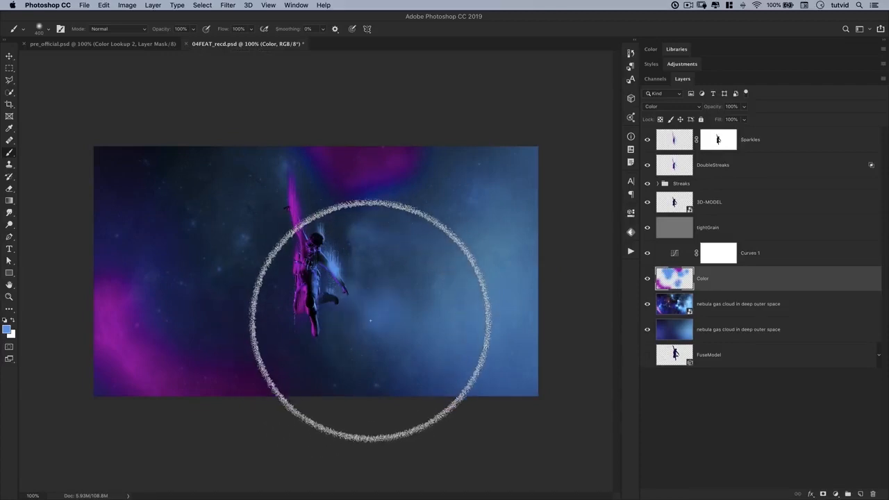
pyautogui.click(82, 394)
pyautogui.press('super+z')
pyautogui.moveTo(188, 226)
pyautogui.mouseDown()
pyautogui.moveTo(171, 238)
pyautogui.moveTo(159, 195)
pyautogui.moveTo(185, 230)
pyautogui.mouseUp()
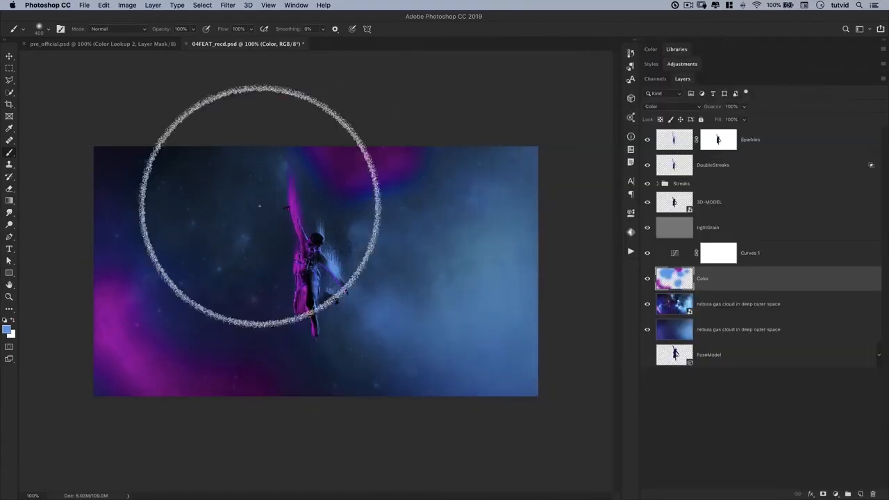
# Soften the Color layer with a 200-pixel Gaussian Blur and lower its opacity.
pyautogui.click(229, 7)
pyautogui.moveTo(297, 116)
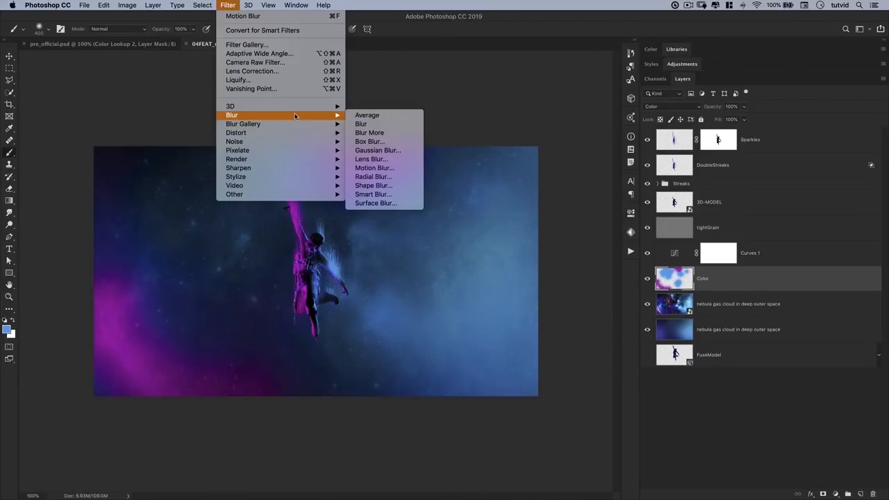
pyautogui.click(407, 151)
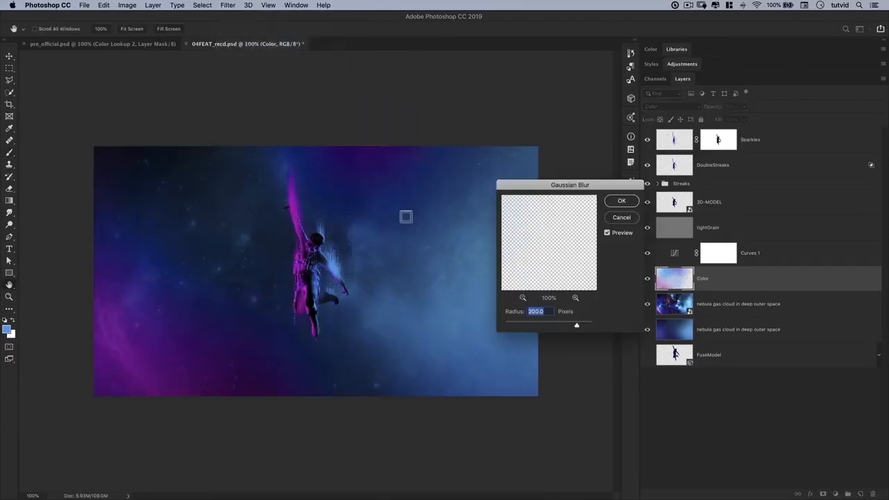
pyautogui.click(622, 201)
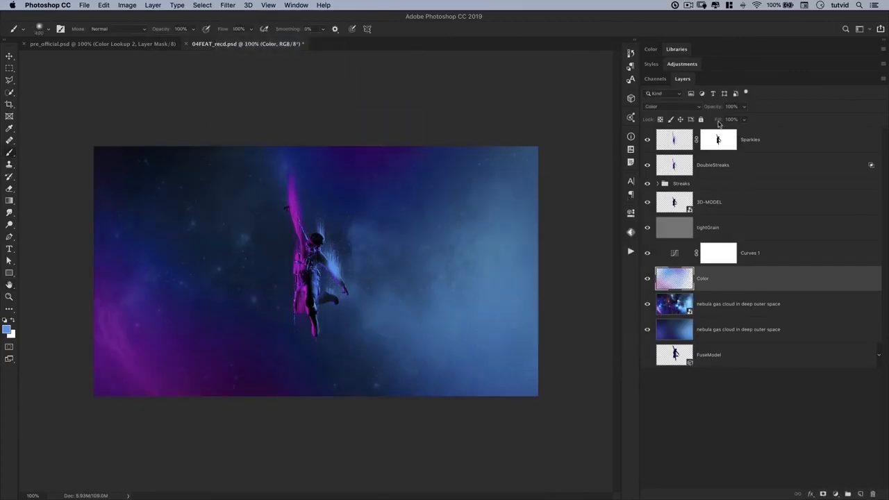
pyautogui.moveTo(718, 110); pyautogui.dragTo(678, 118)
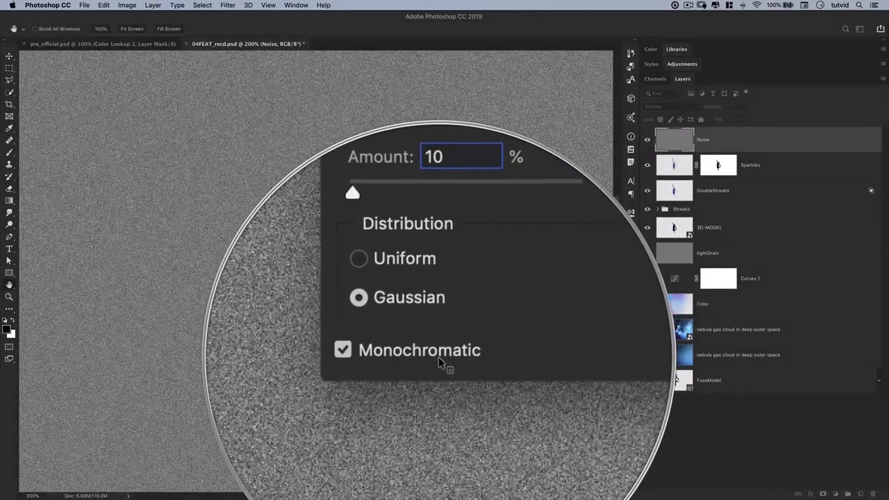
# Apply 10% Gaussian, non-monochromatic noise to the Noise layer and blend it as Soft Light at 40% opacity.
pyautogui.click(408, 355)
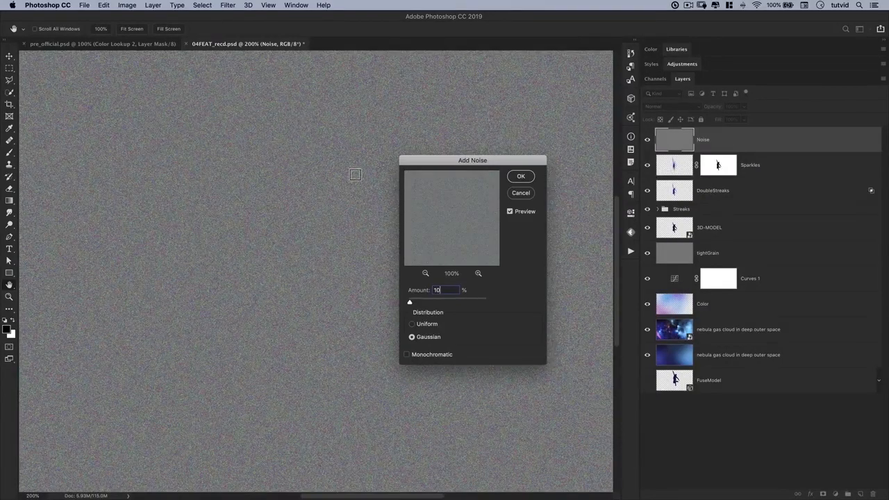
pyautogui.click(521, 175)
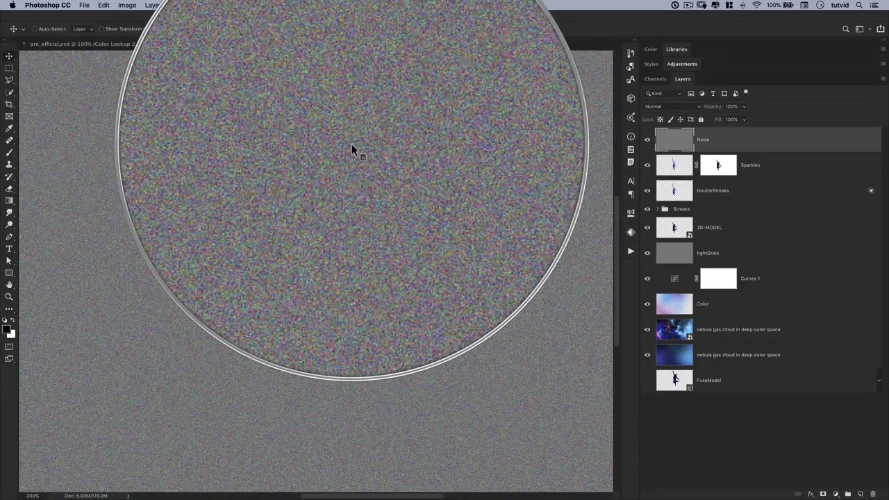
pyautogui.click(658, 108)
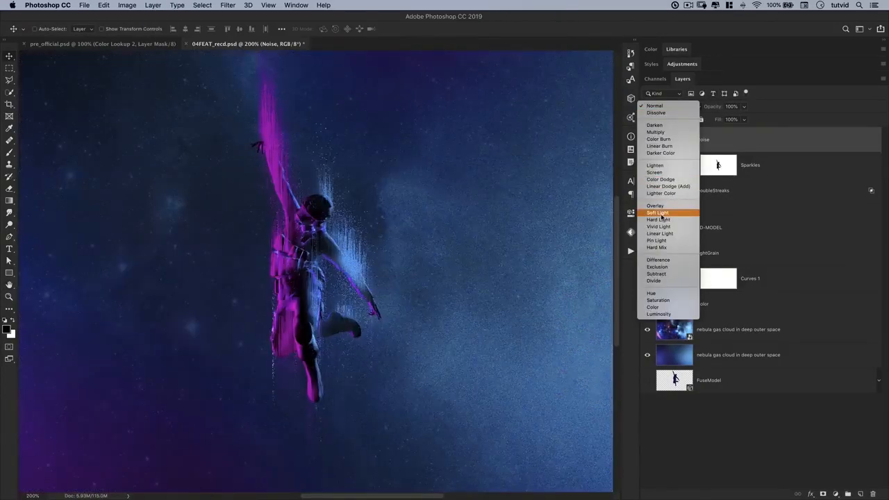
pyautogui.click(661, 214)
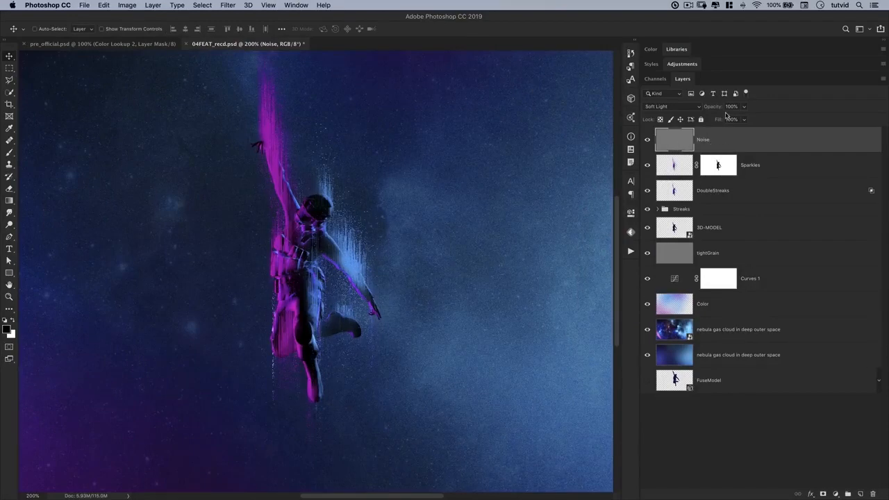
pyautogui.write('40')
pyautogui.press('Tab')
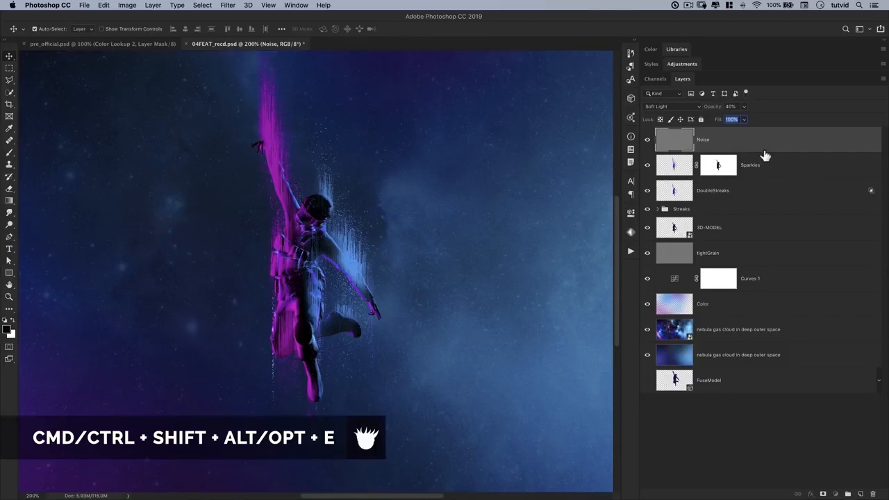
# Stamp all visible layers into a merged layer at the top of the stack and desaturate it.
pyautogui.click(763, 171)
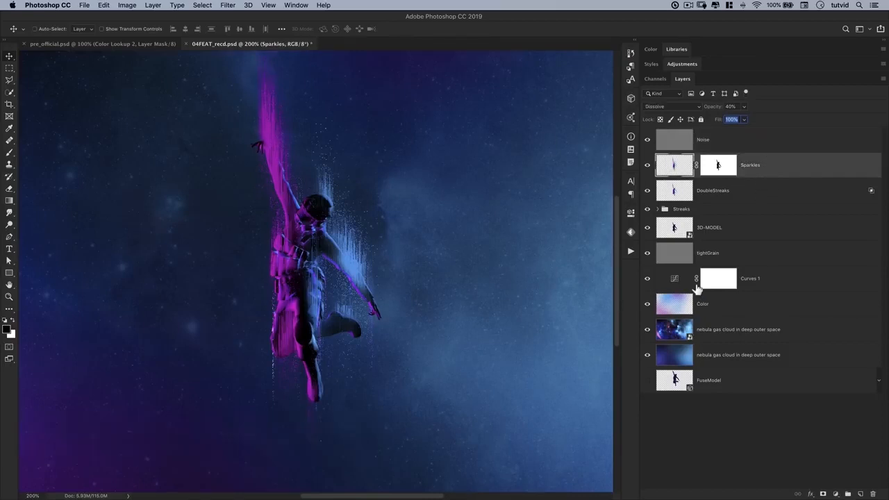
pyautogui.press('super+shift+alt+e')
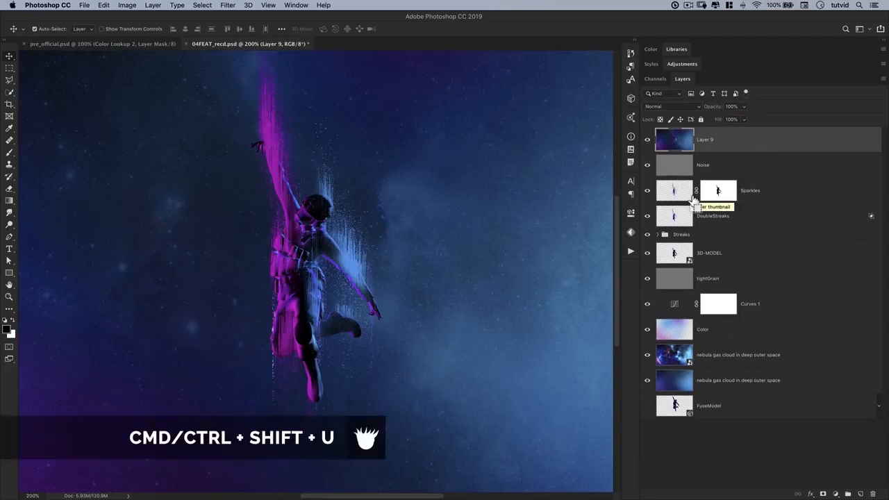
pyautogui.press('super+shift+u')
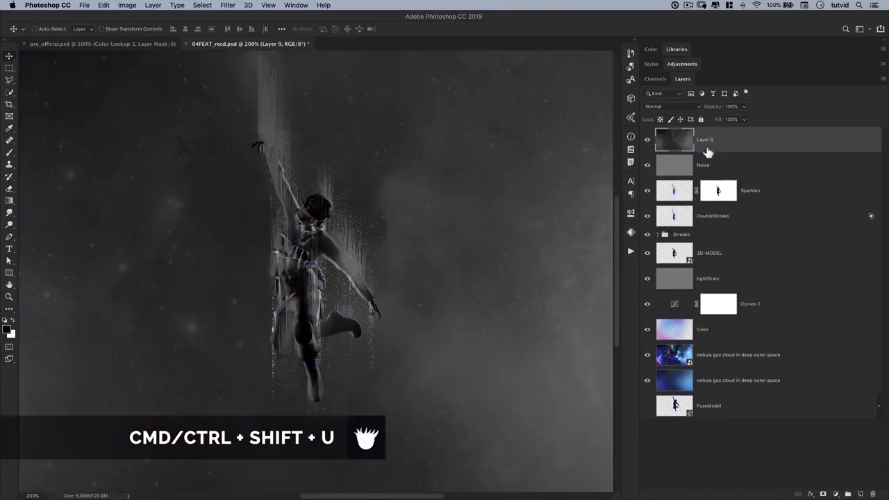
# Duplicate the desaturated merged layer, naming the upper copy highpass1 and the lower one highpass2.
pyautogui.press('super+j')
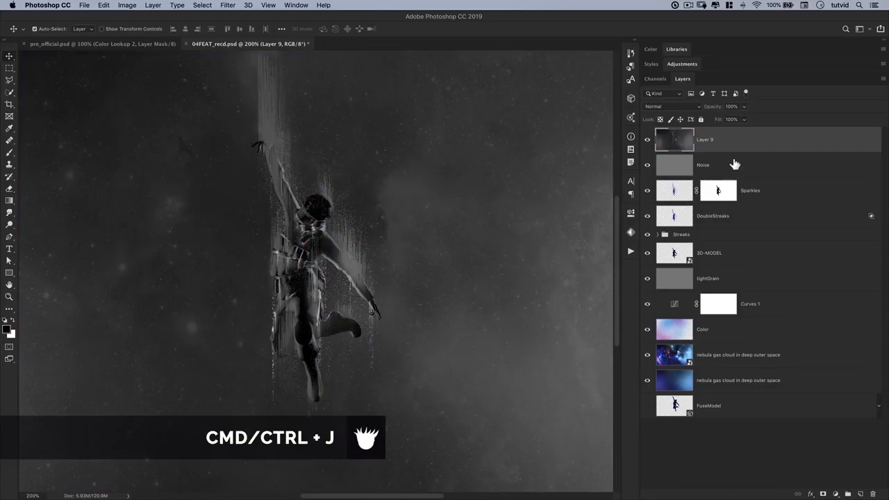
pyautogui.press('super+j')
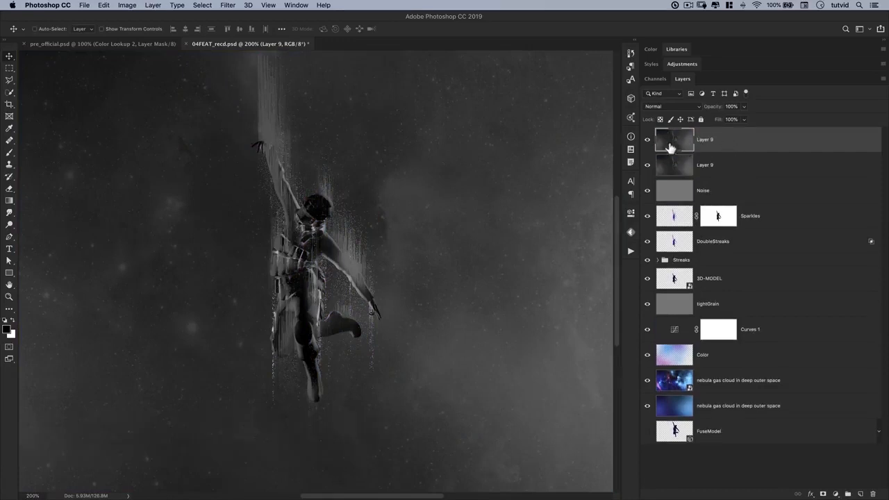
pyautogui.doubleClick(707, 140)
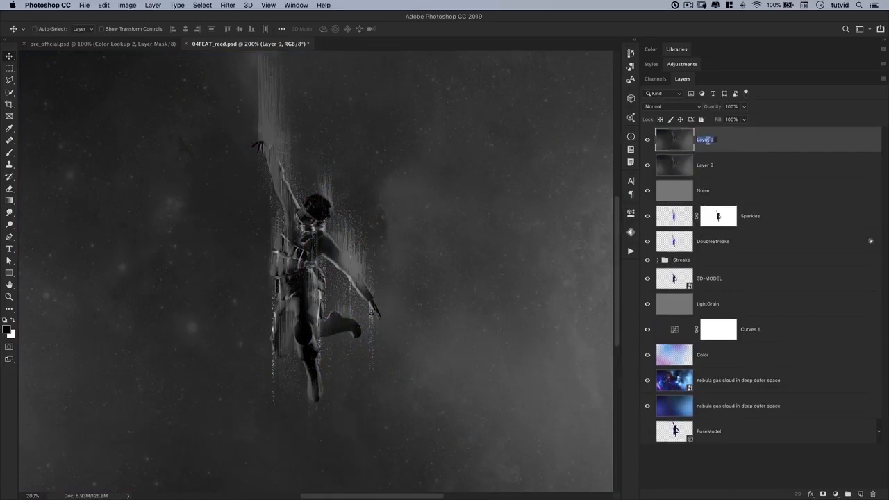
pyautogui.write('highpass1')
pyautogui.press('Return')
pyautogui.doubleClick(705, 165)
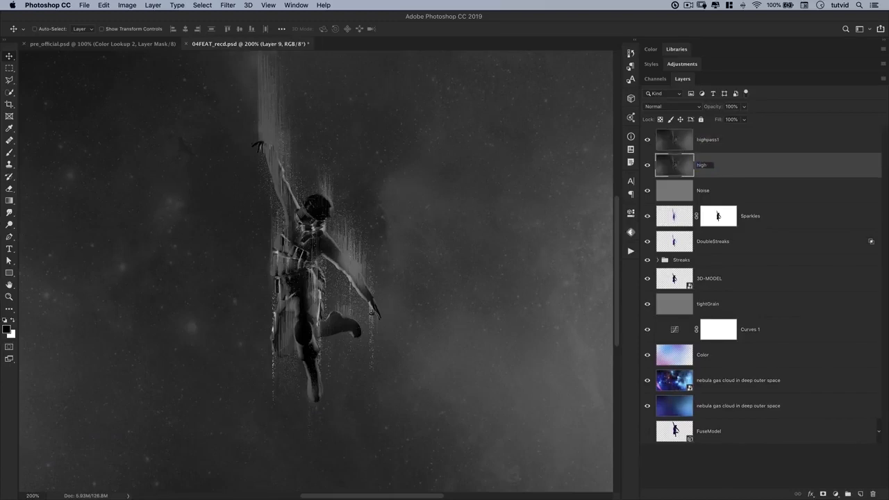
pyautogui.write('highpass2')
pyautogui.press('Return')
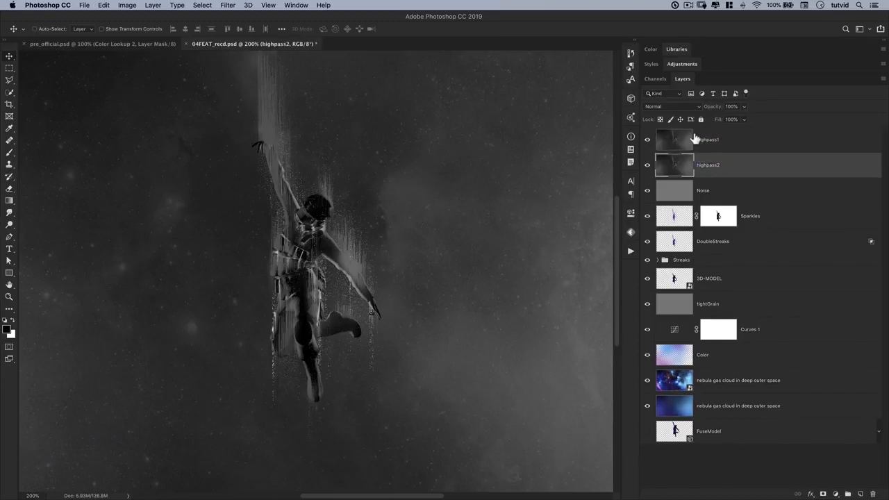
# Apply a 2-pixel High Pass filter to the highpass1 layer and blend it as Soft Light.
pyautogui.click(719, 150)
pyautogui.press('z')
pyautogui.moveTo(265, 263); pyautogui.dragTo(339, 232)
pyautogui.click(232, 5)
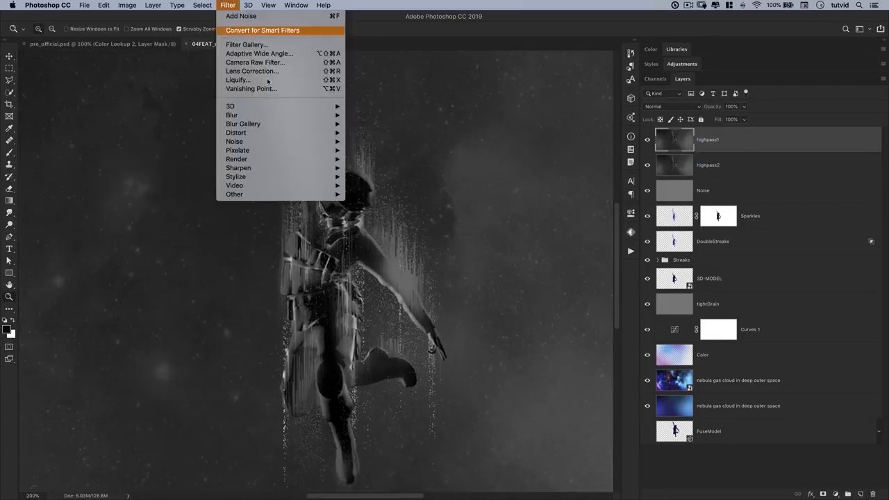
pyautogui.moveTo(274, 194)
pyautogui.click(358, 203)
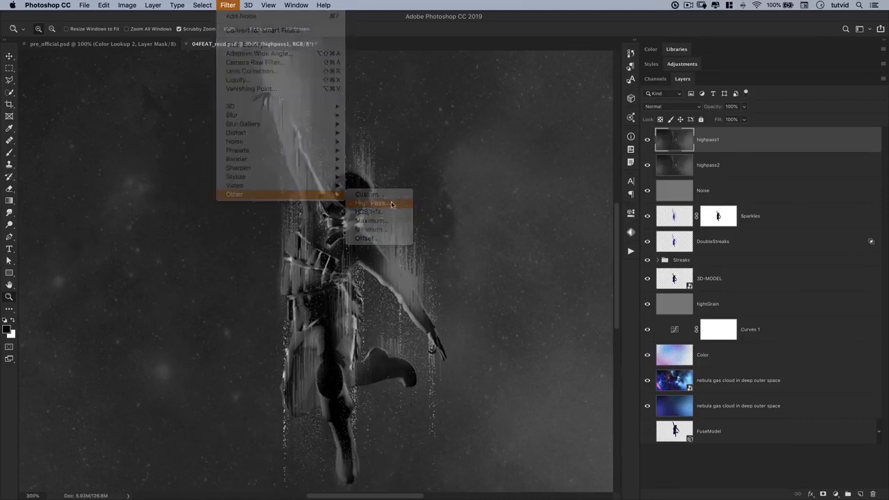
pyautogui.moveTo(670, 213); pyautogui.dragTo(491, 162)
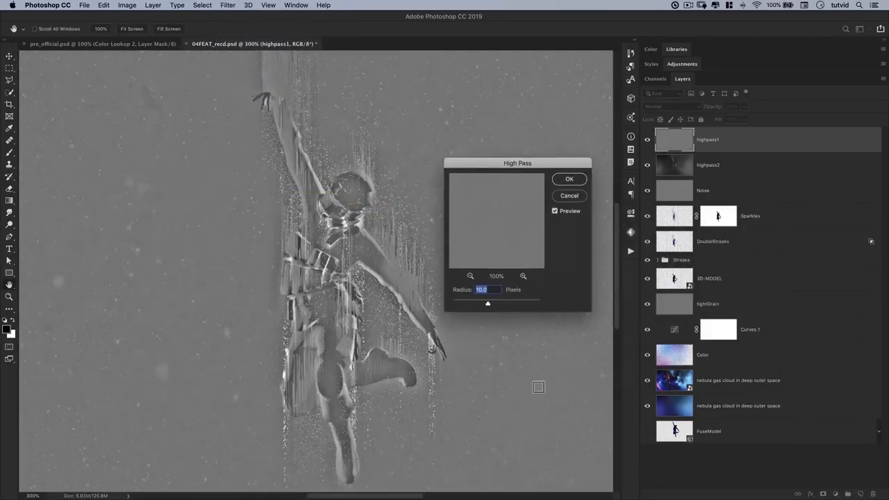
pyautogui.write('2')
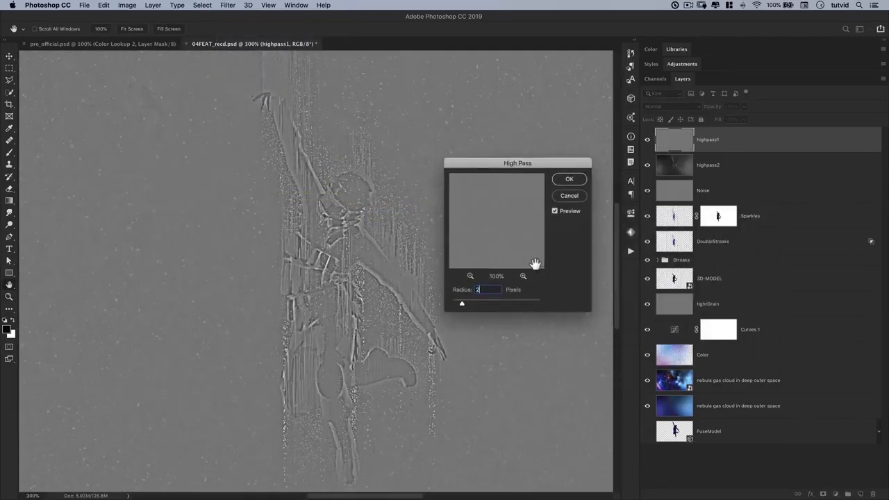
pyautogui.click(569, 182)
pyautogui.click(674, 107)
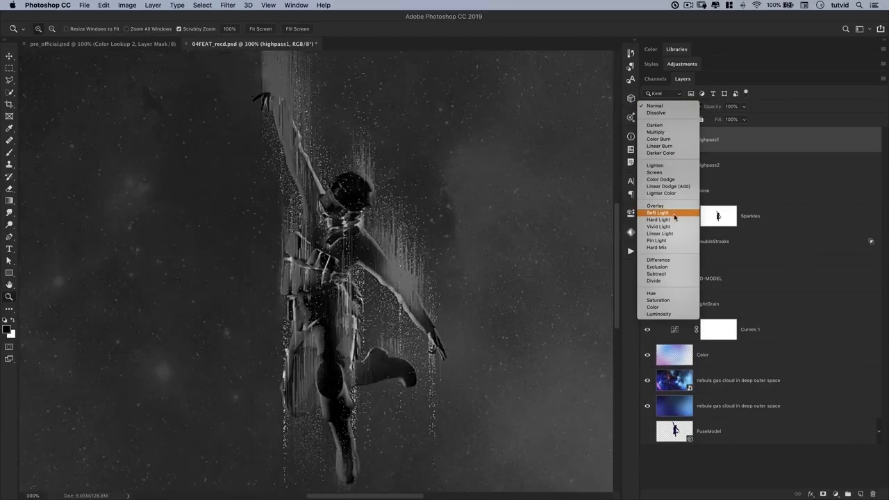
pyautogui.click(667, 214)
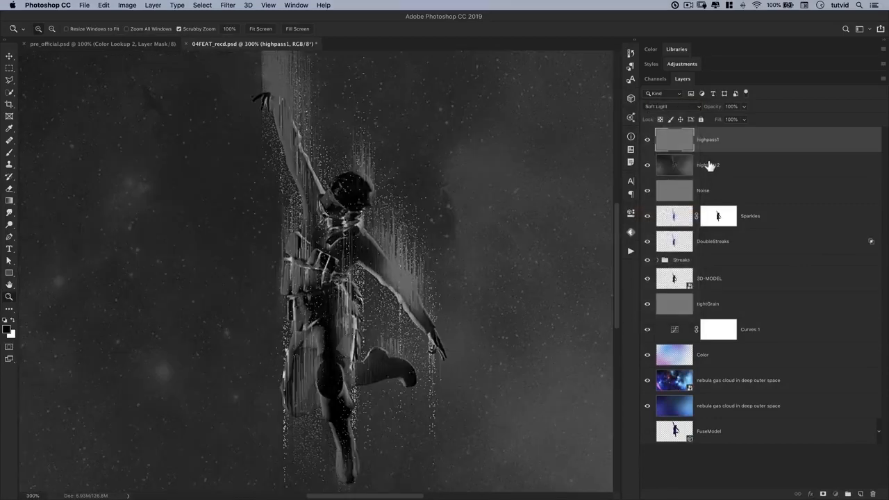
# Apply a 10-pixel High Pass filter to the highpass2 layer and blend it as Soft Light at 38% opacity.
pyautogui.click(726, 165)
pyautogui.click(230, 5)
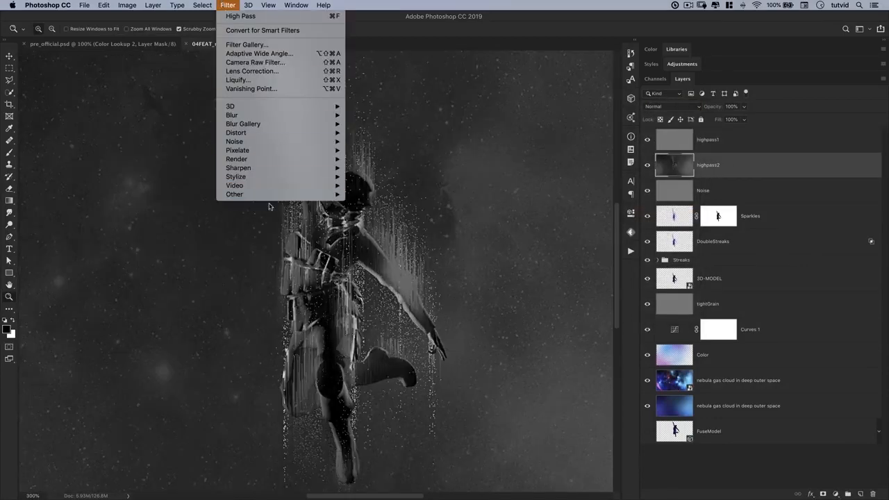
pyautogui.moveTo(268, 195)
pyautogui.click(369, 203)
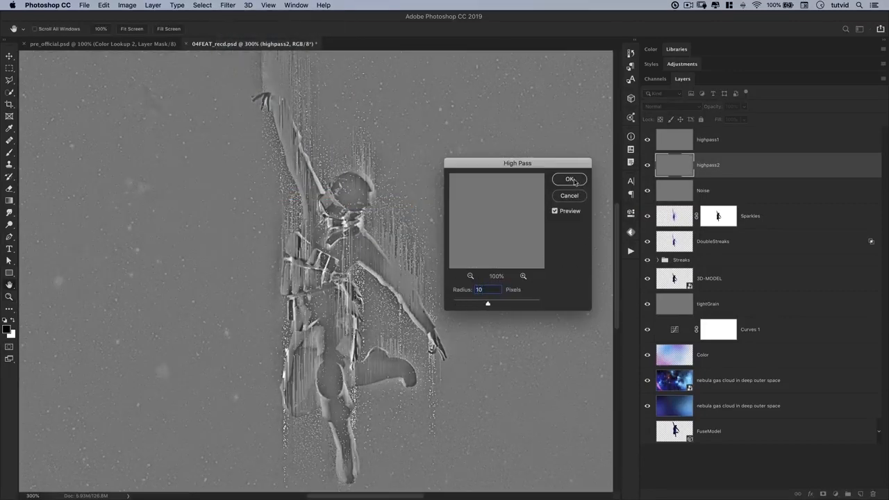
pyautogui.click(571, 180)
pyautogui.click(682, 110)
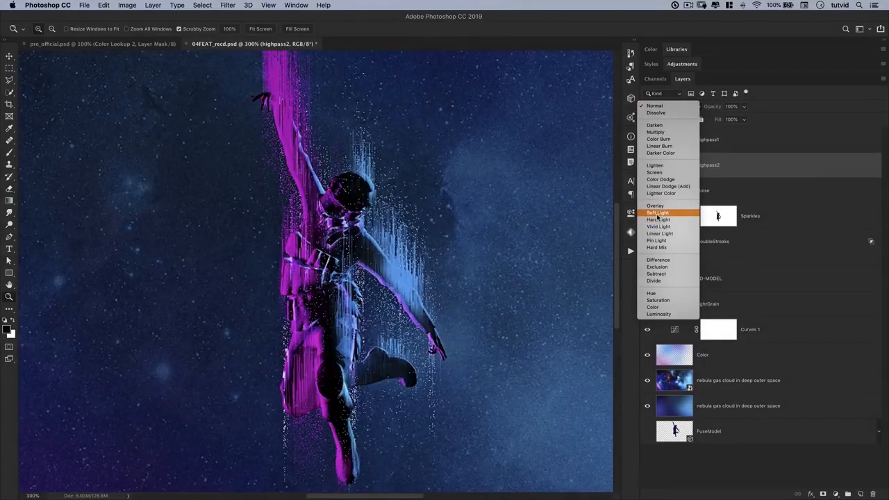
pyautogui.click(658, 215)
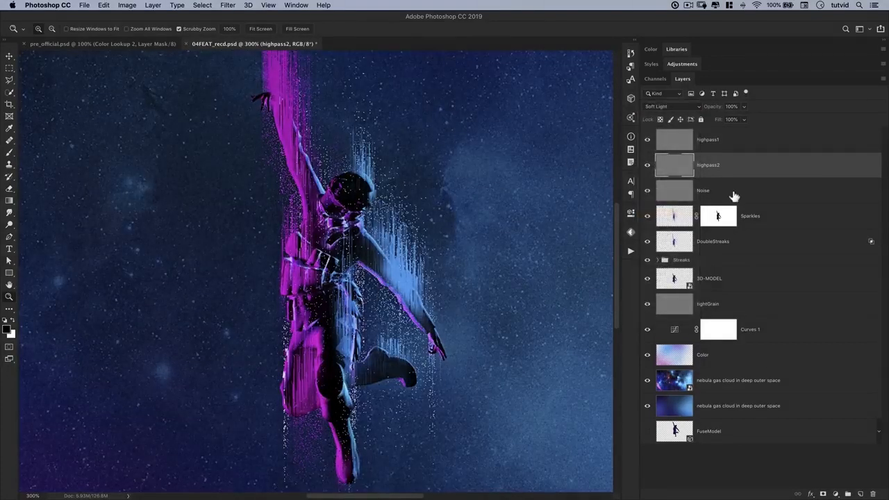
pyautogui.write('38')
pyautogui.press('Return')
pyautogui.click(722, 143)
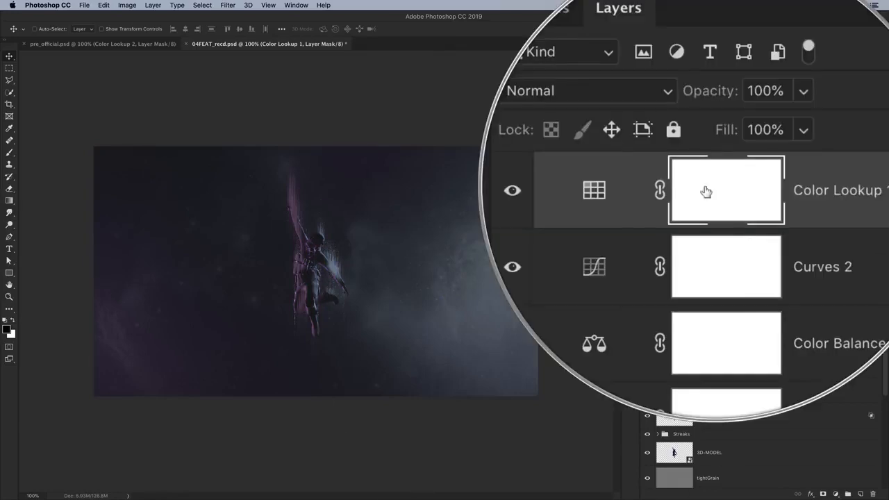
# Fill an elliptical selection around the figure, feathered by 300 pixels, with black on the Color Lookup 1 layer mask.
pyautogui.click(9, 67)
pyautogui.click(59, 75)
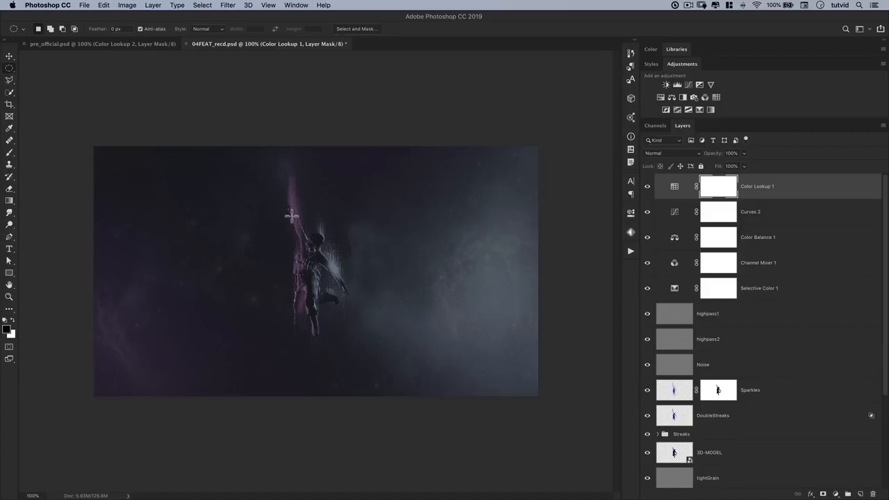
pyautogui.moveTo(286, 193); pyautogui.dragTo(349, 362)
pyautogui.click(207, 5)
pyautogui.moveTo(244, 138)
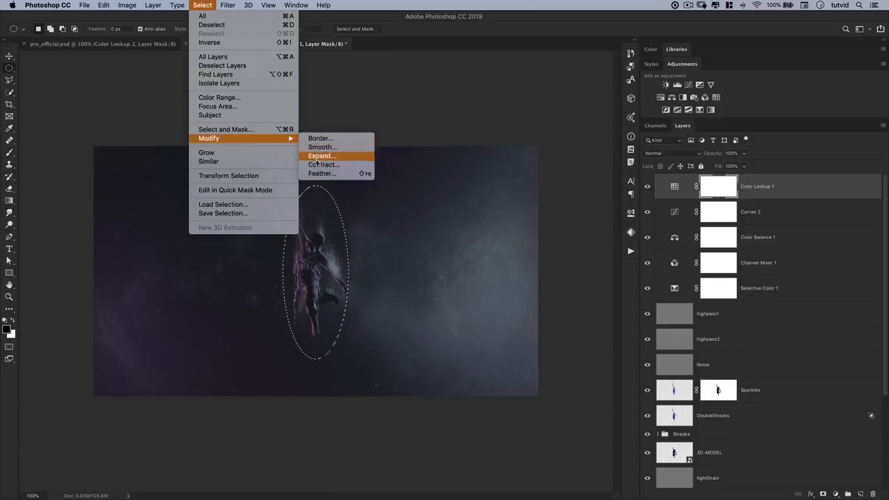
pyautogui.click(321, 173)
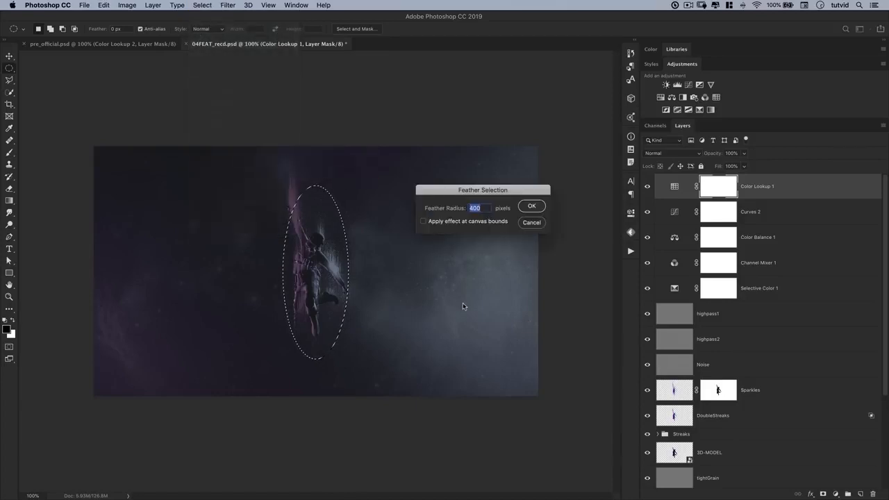
pyautogui.write('300')
pyautogui.click(532, 207)
pyautogui.click(513, 174)
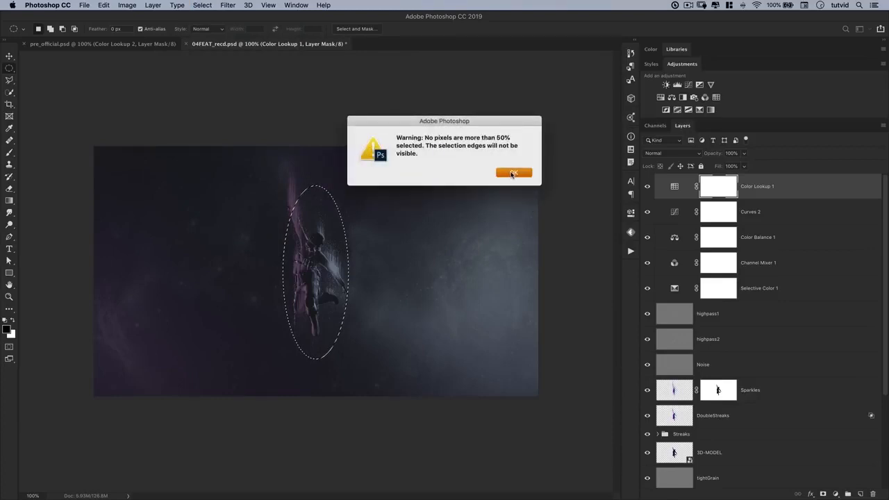
pyautogui.click(513, 174)
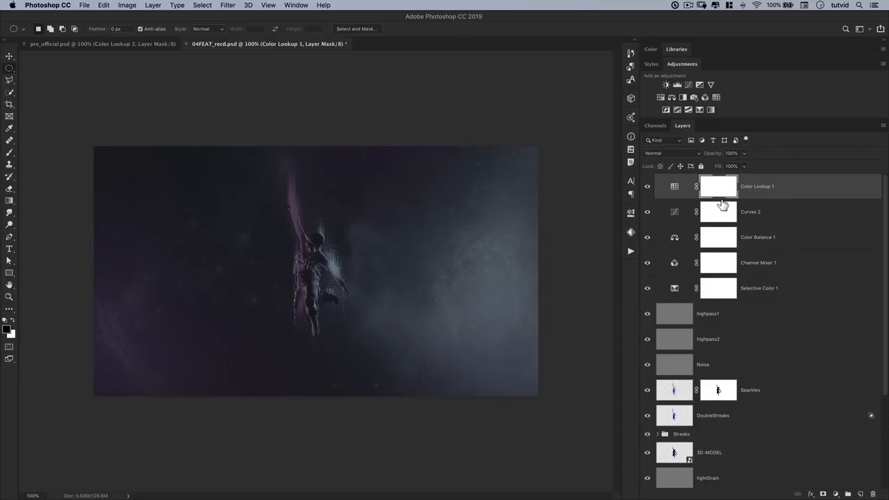
pyautogui.hotkey('ctrl', 'i')
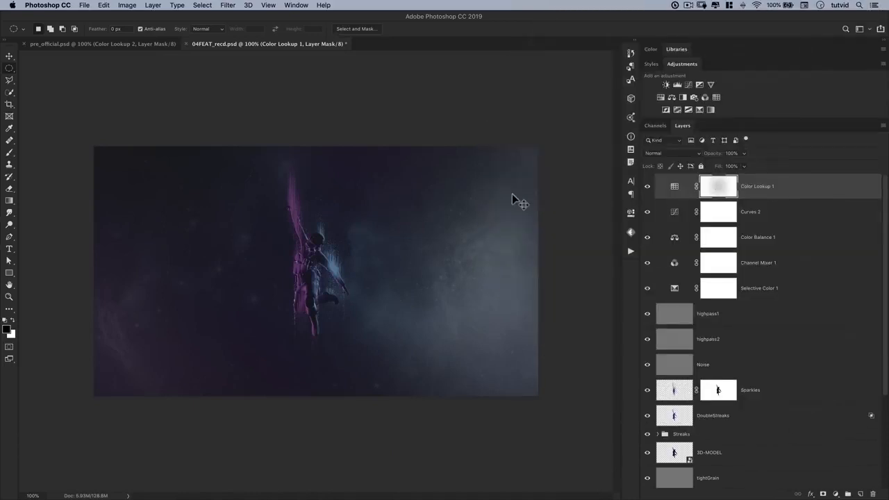
pyautogui.click(208, 6)
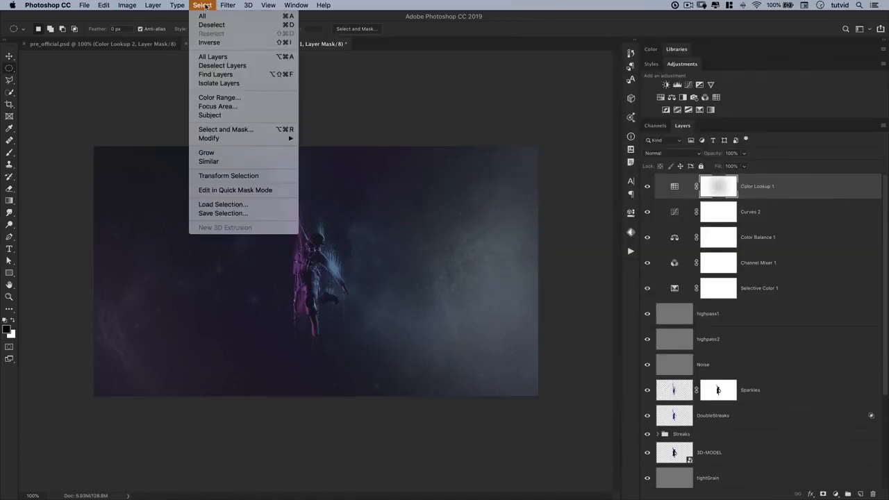
pyautogui.click(372, 364)
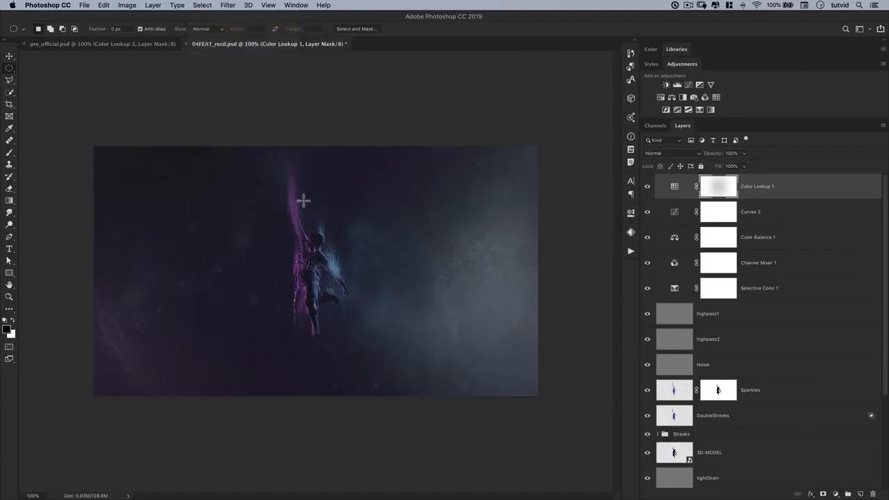
# Fill a tighter ellipse around the figure, feathered by 100 pixels, twice with black on the Color Lookup 1 mask and deselect it.
pyautogui.moveTo(287, 190); pyautogui.dragTo(343, 350)
pyautogui.click(212, 7)
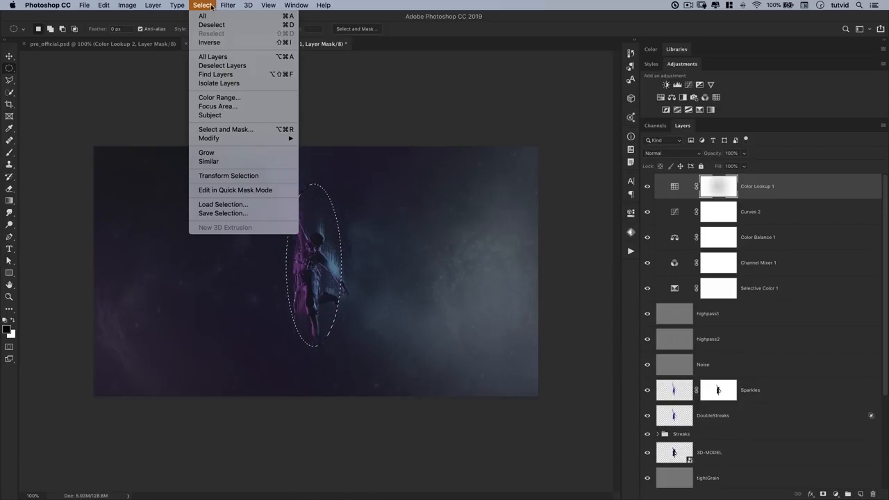
pyautogui.moveTo(257, 138)
pyautogui.click(321, 174)
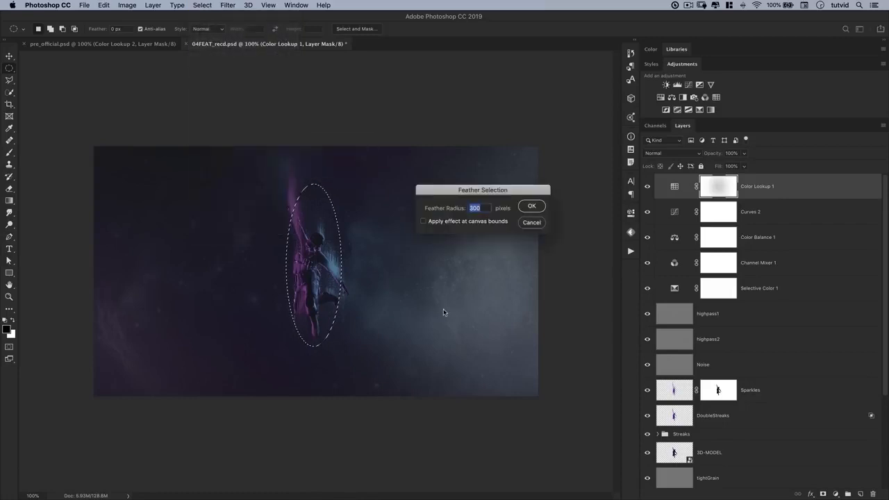
pyautogui.write('100')
pyautogui.press('Return')
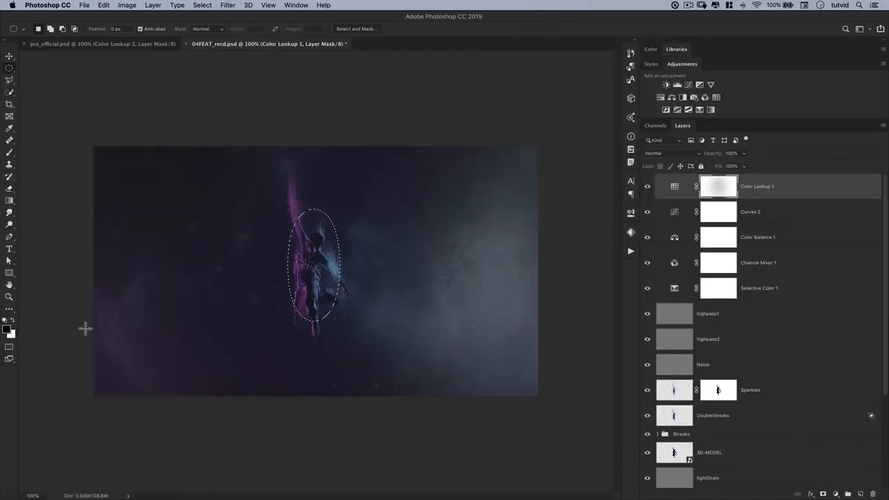
pyautogui.hotkey('alt', 'BackSpace')
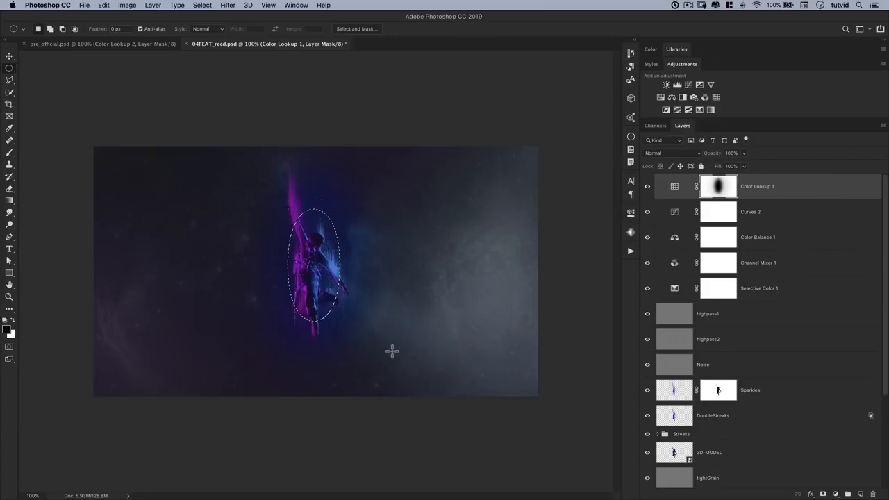
pyautogui.hotkey('alt', 'BackSpace')
pyautogui.press('super+d')
# Apply a Square-type Wave filter to the GLITCH layer with 3 generators, wavelength 10 to 35, amplitude 15 to 50 and scale 5% by 1%.
pyautogui.click(228, 5)
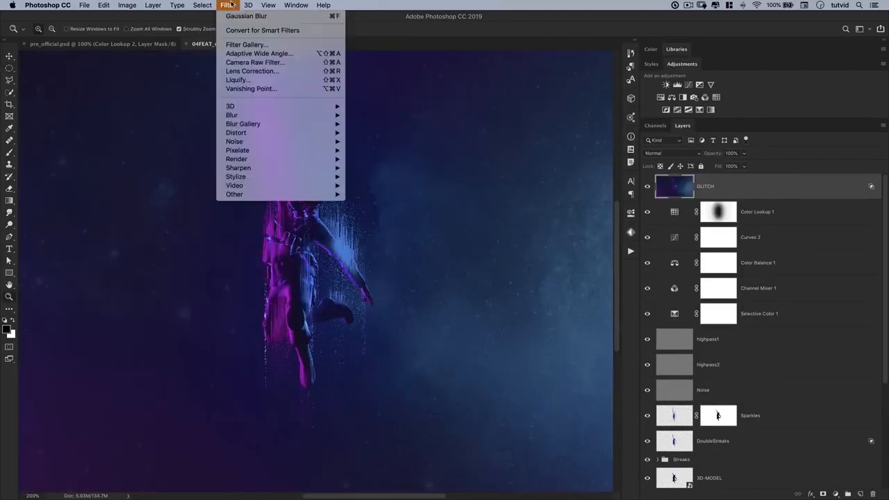
pyautogui.moveTo(254, 181)
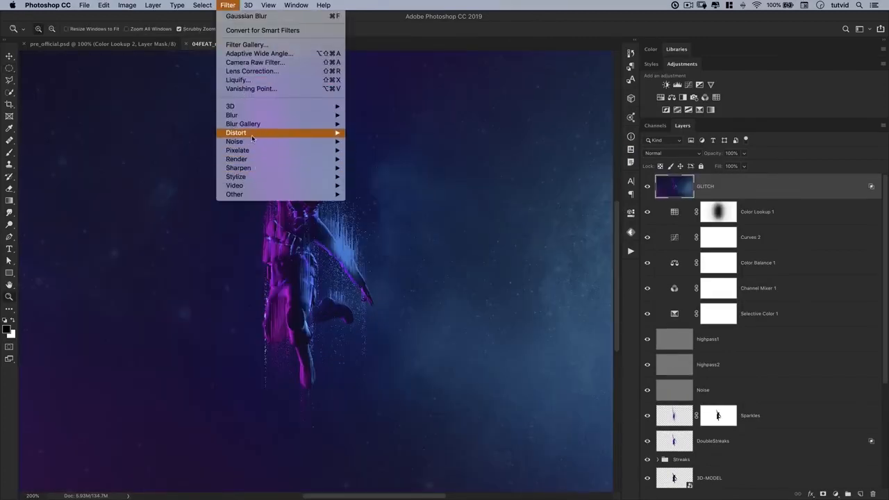
pyautogui.moveTo(237, 132)
pyautogui.click(378, 194)
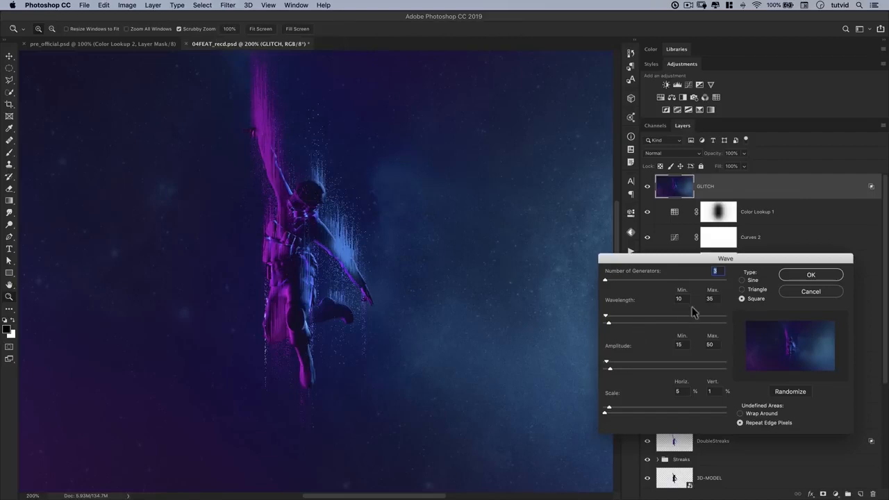
pyautogui.moveTo(681, 259); pyautogui.dragTo(461, 157)
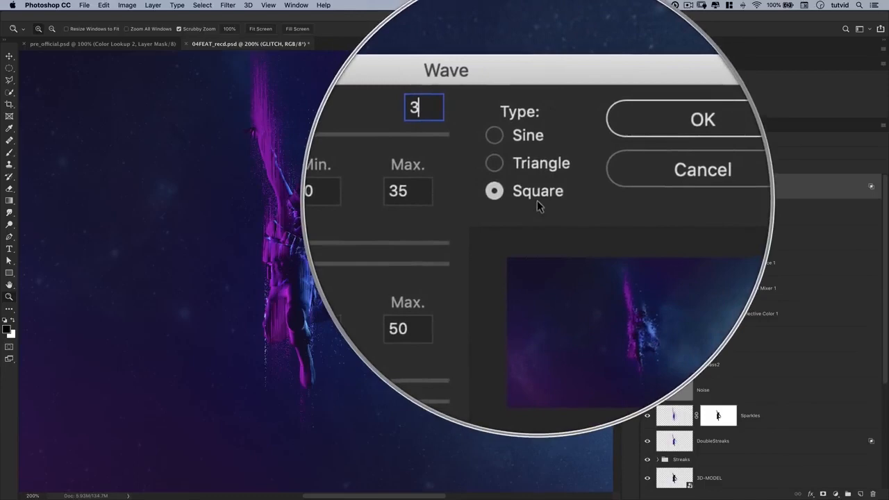
pyautogui.click(595, 173)
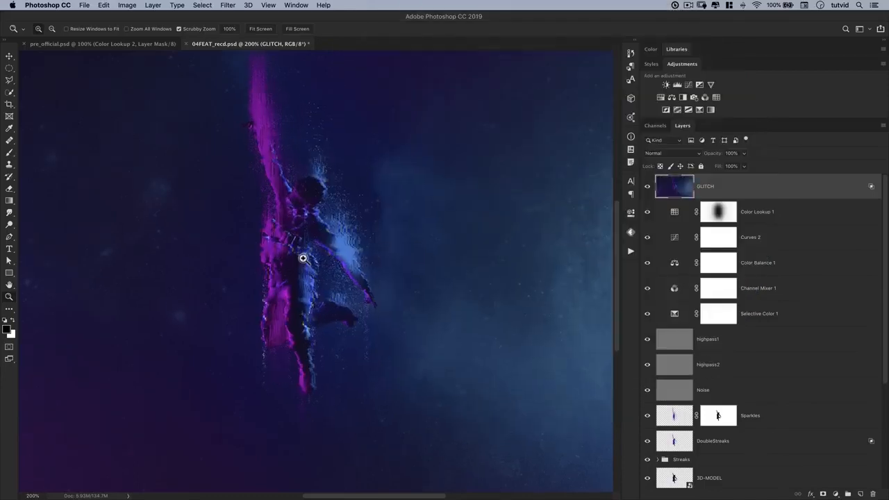
# Copy the Sparkles layer's mask onto the GLITCH layer and compare the figure with that mask off and on.
pyautogui.click(304, 262)
pyautogui.moveTo(317, 234); pyautogui.dragTo(363, 226)
pyautogui.moveTo(345, 186); pyautogui.dragTo(347, 234)
pyautogui.keyDown('alt'); pyautogui.click(348, 235); pyautogui.keyUp('alt')
pyautogui.moveTo(438, 280); pyautogui.dragTo(411, 229)
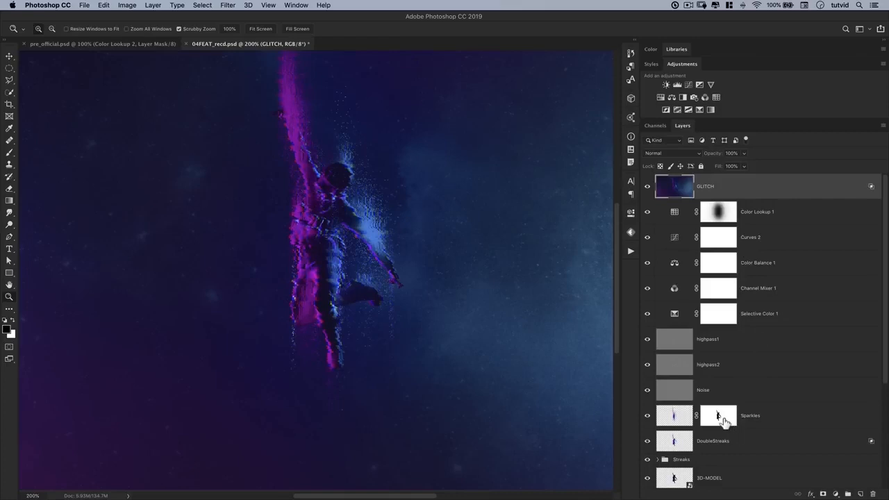
pyautogui.click(719, 414)
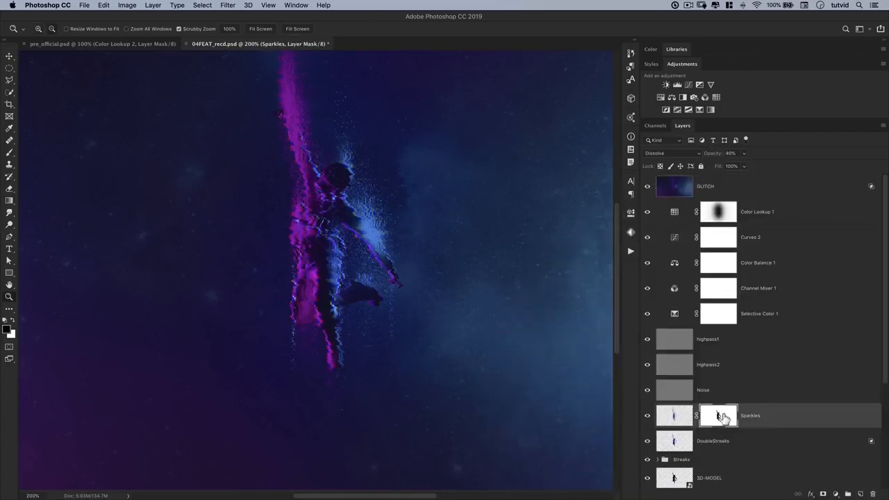
pyautogui.moveTo(722, 415); pyautogui.dragTo(719, 187)
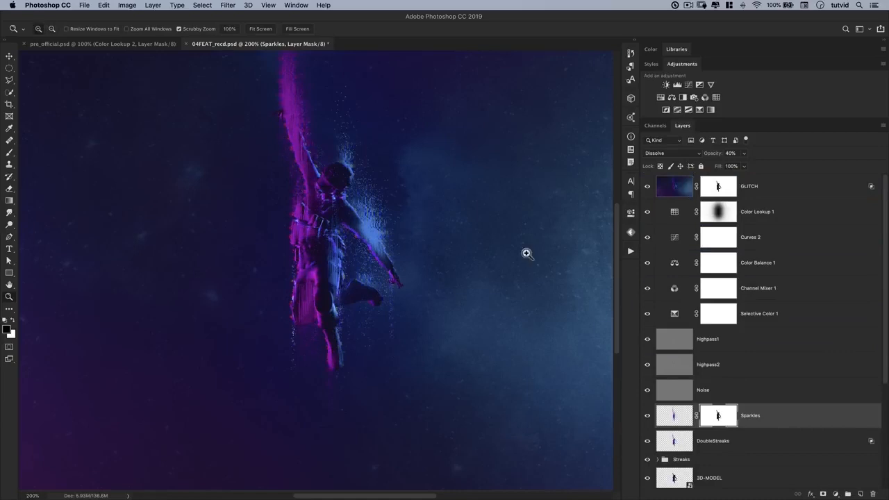
pyautogui.keyDown('shift'); pyautogui.click(719, 189); pyautogui.keyUp('shift')
pyautogui.keyDown('shift'); pyautogui.click(720, 189); pyautogui.keyUp('shift')
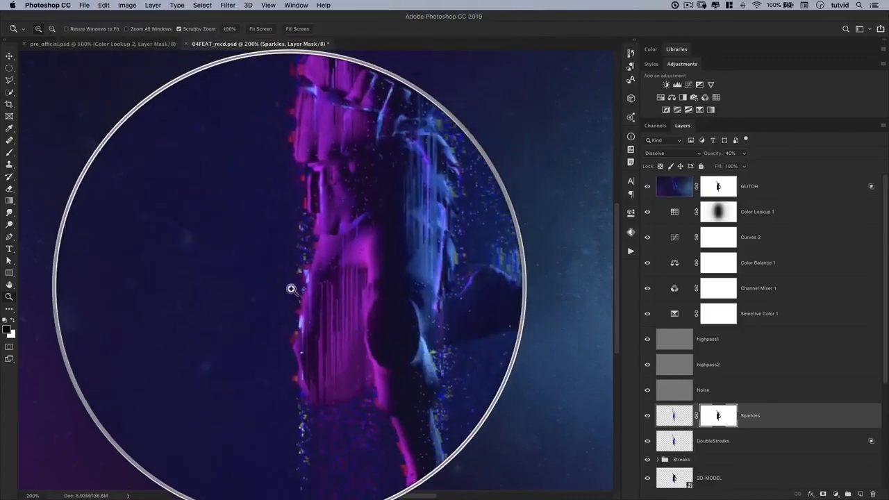
pyautogui.press('super+minus')
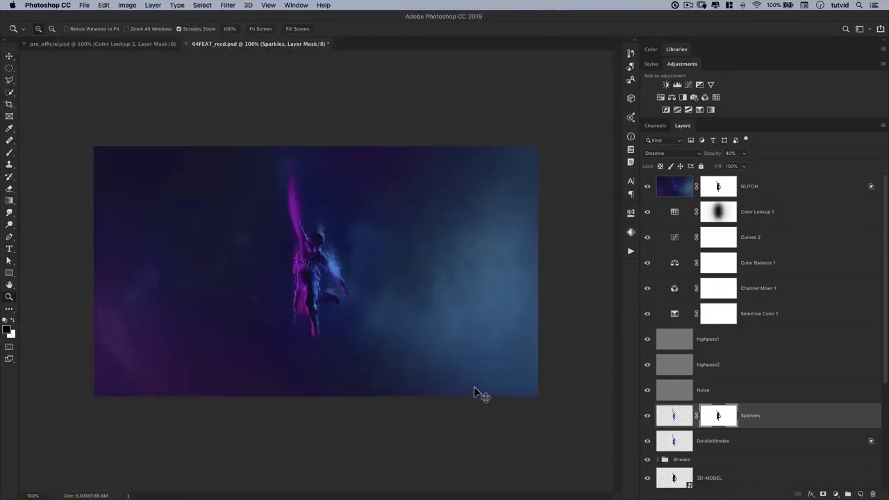
# Select the GLITCH layer, examine the 3D-MODEL layer in isolation, and restore all layers to inspect the finished figure up close.
pyautogui.click(773, 194)
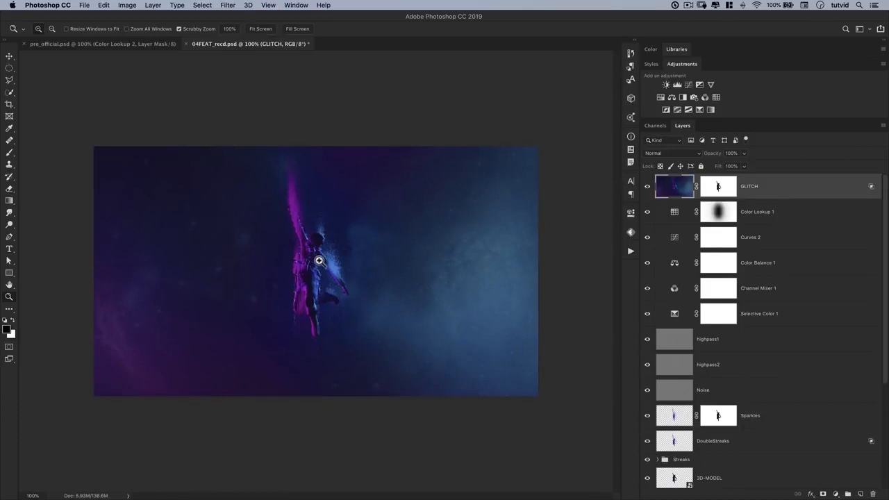
pyautogui.scroll(-5, 749, 385)
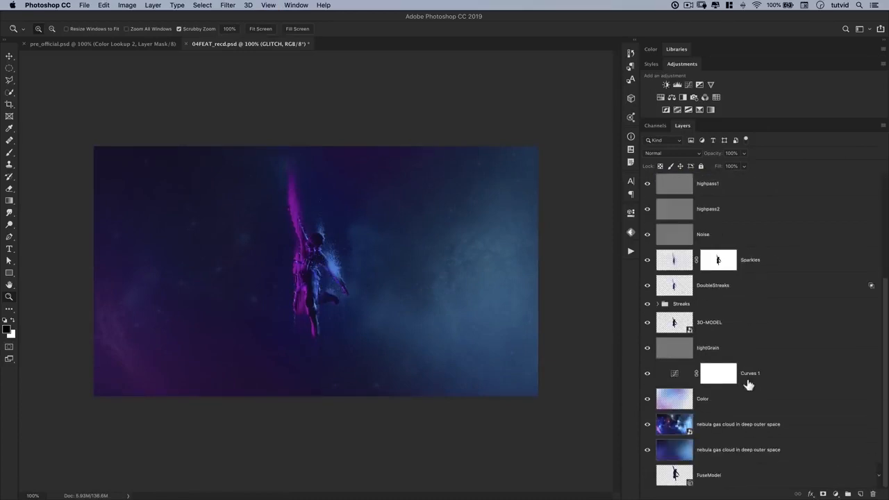
pyautogui.keyDown('alt'); pyautogui.click(649, 324); pyautogui.keyUp('alt')
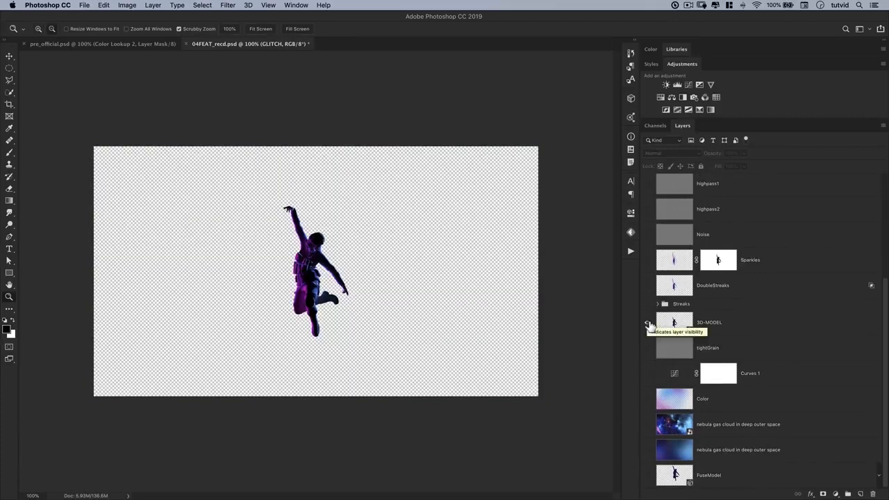
pyautogui.keyDown('alt'); pyautogui.click(648, 323); pyautogui.keyUp('alt')
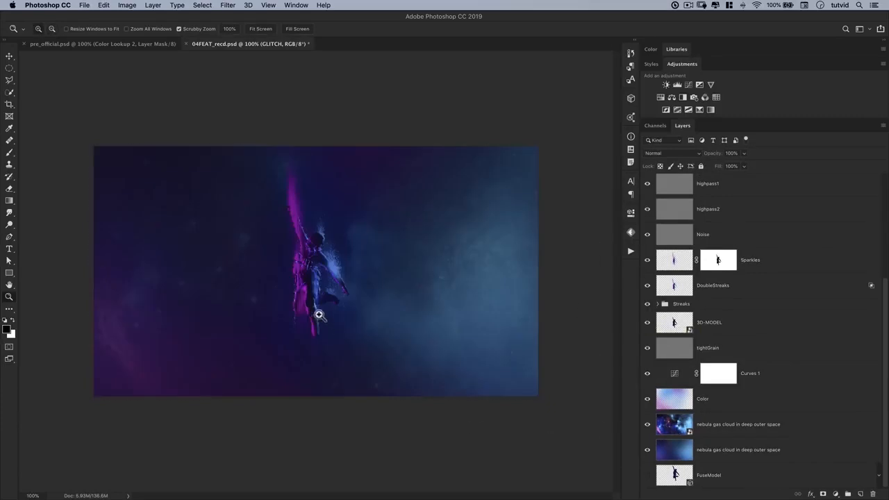
pyautogui.click(319, 277)
pyautogui.moveTo(325, 237); pyautogui.dragTo(341, 262)
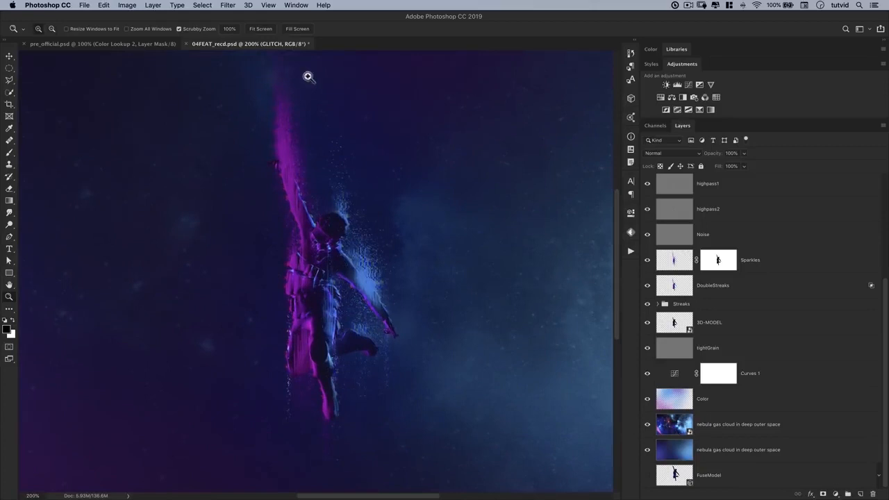